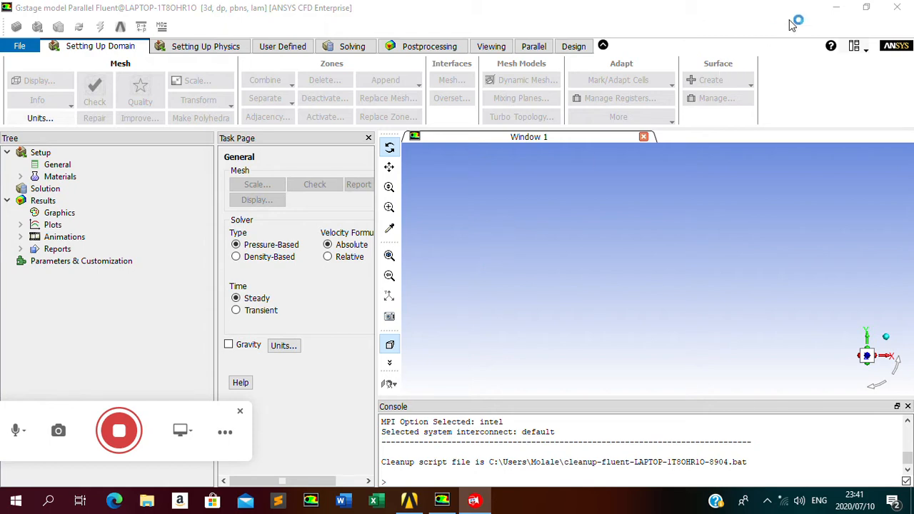
Minimise the Fluent and Workbench windows and open the CHPC folder on the desktop in File Explorer
click(836, 8)
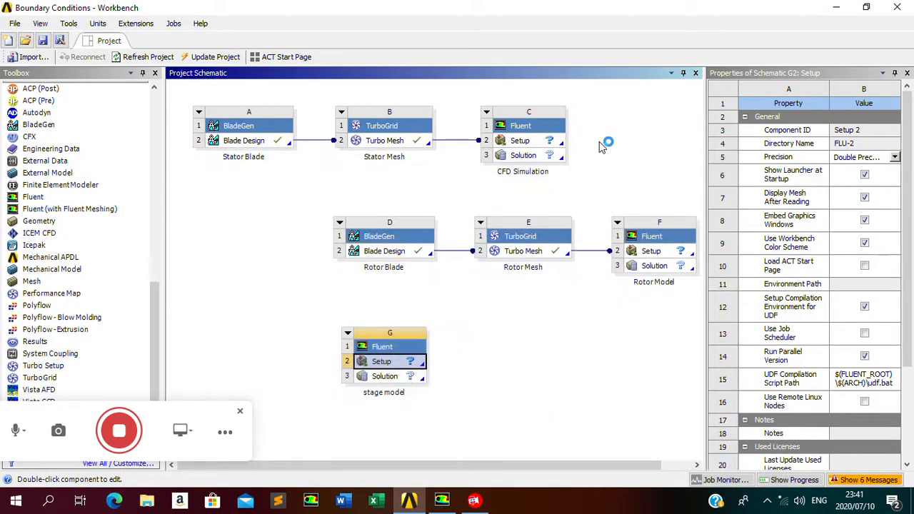
click(837, 9)
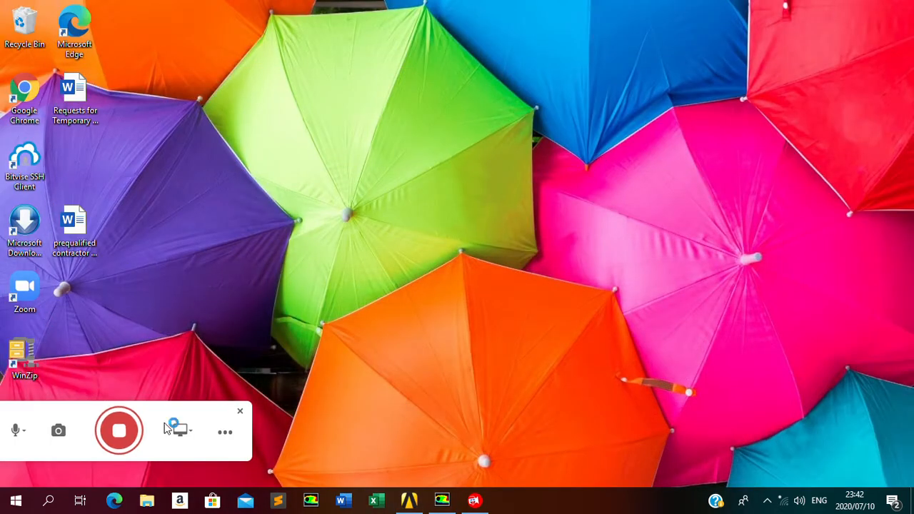
drag(180, 416, 241, 423)
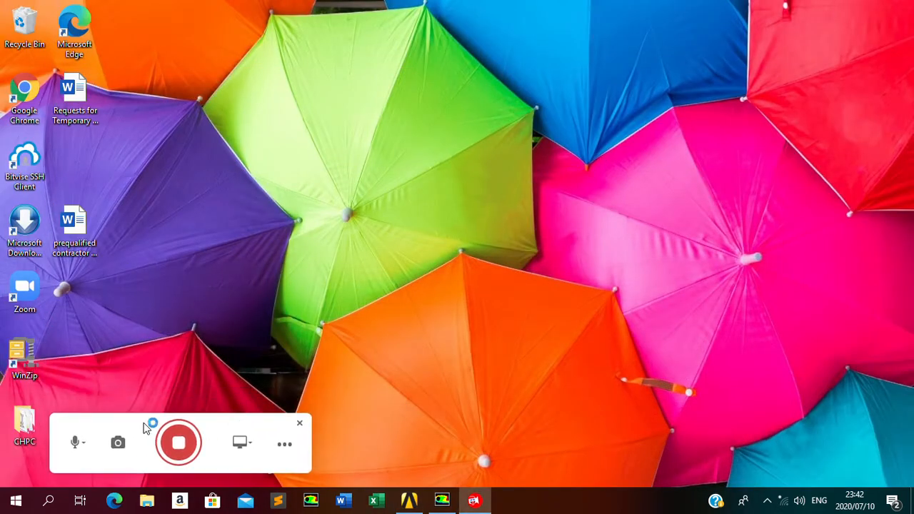
double_click(28, 411)
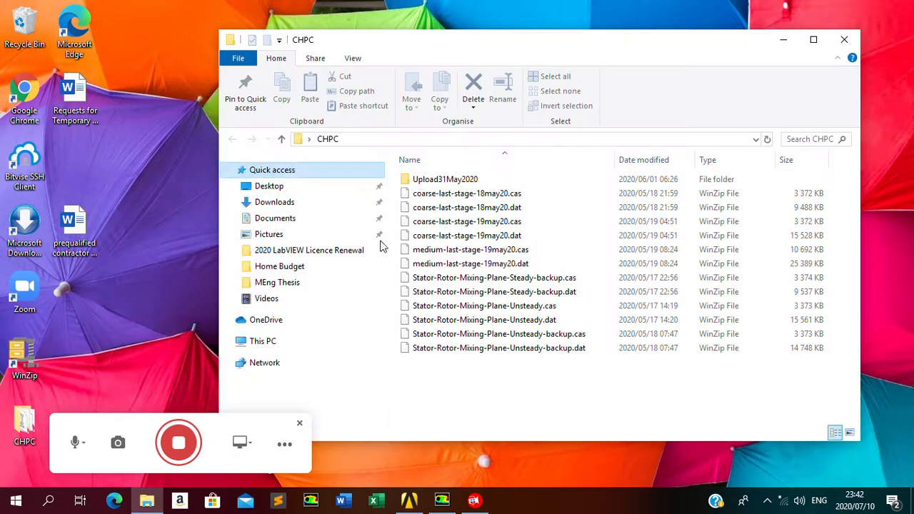
Browse to the Stator Rotor Stage Model folder in Documents\YouTube Tutorials and check its rotor and stator case files
click(279, 224)
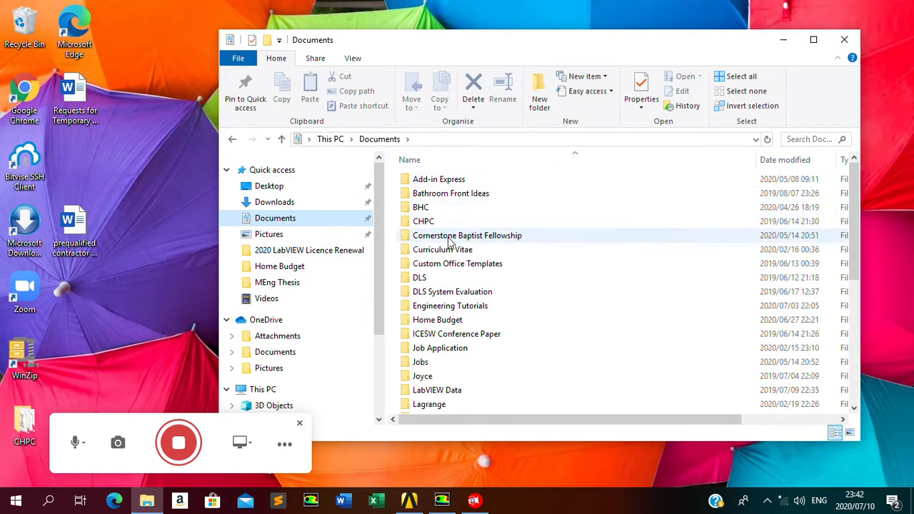
drag(850, 187, 866, 151)
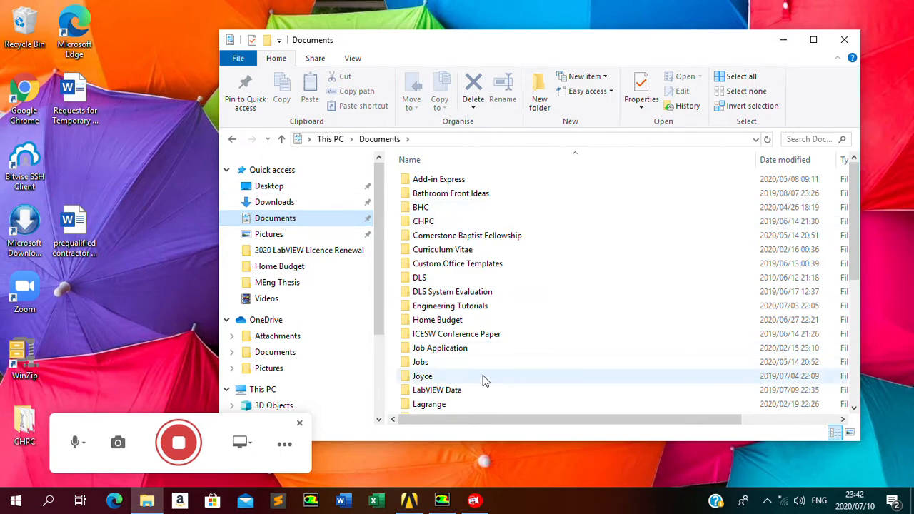
drag(855, 193, 847, 321)
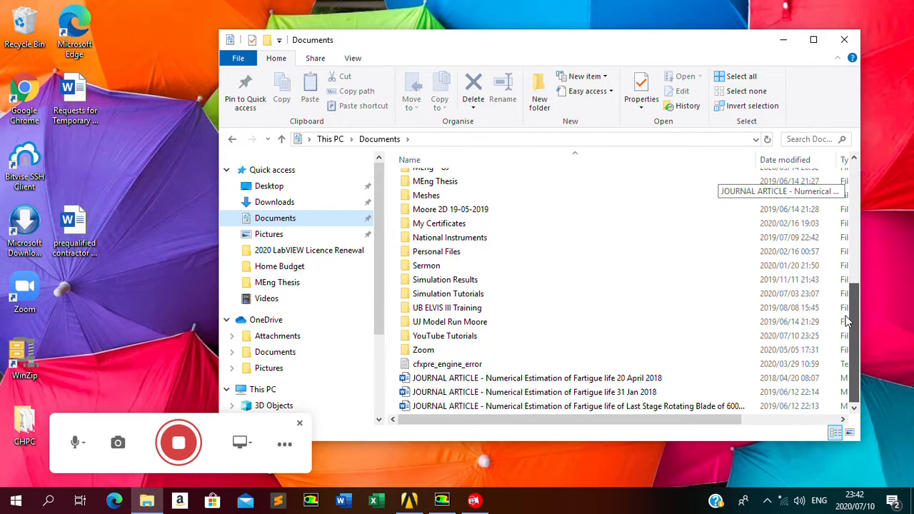
double_click(450, 336)
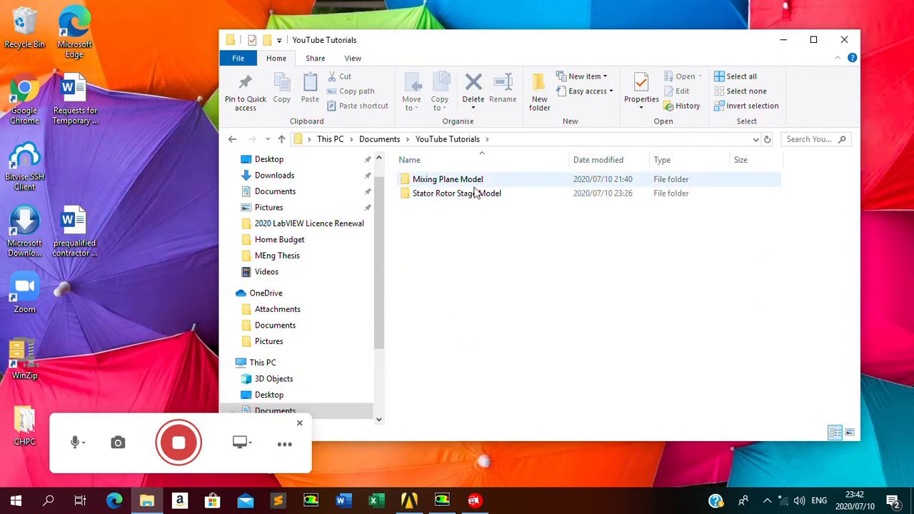
double_click(461, 194)
click(460, 193)
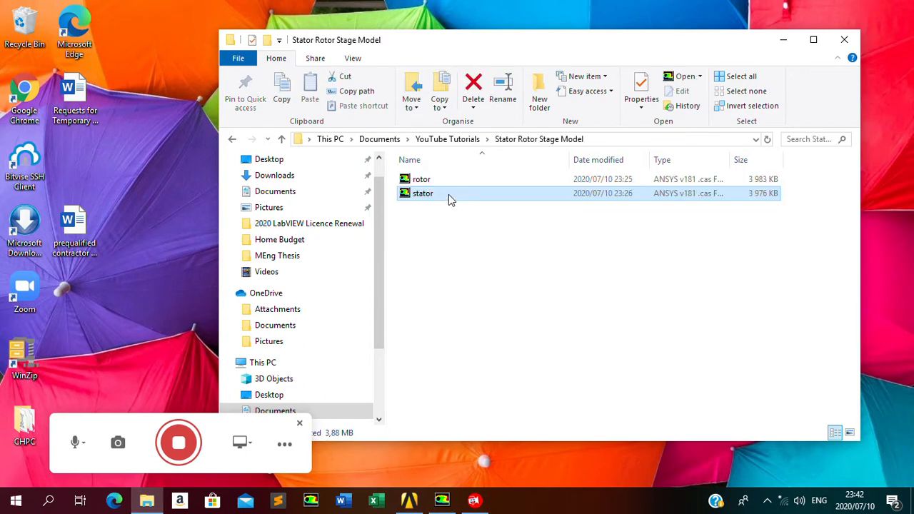
click(444, 304)
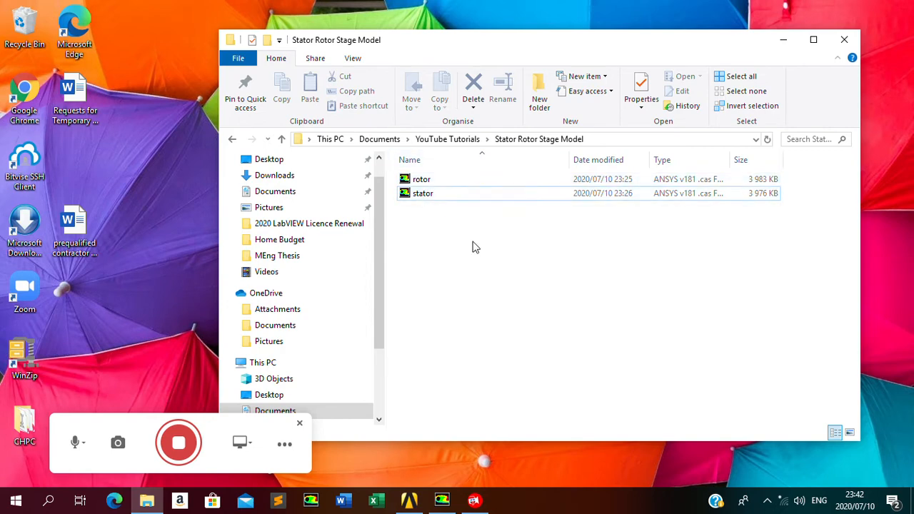
Switch back to Fluent and import the case file rotor.cas from Documents\YouTube Tutorials\Stator Rotor Stage Model
mouse_move(441, 502)
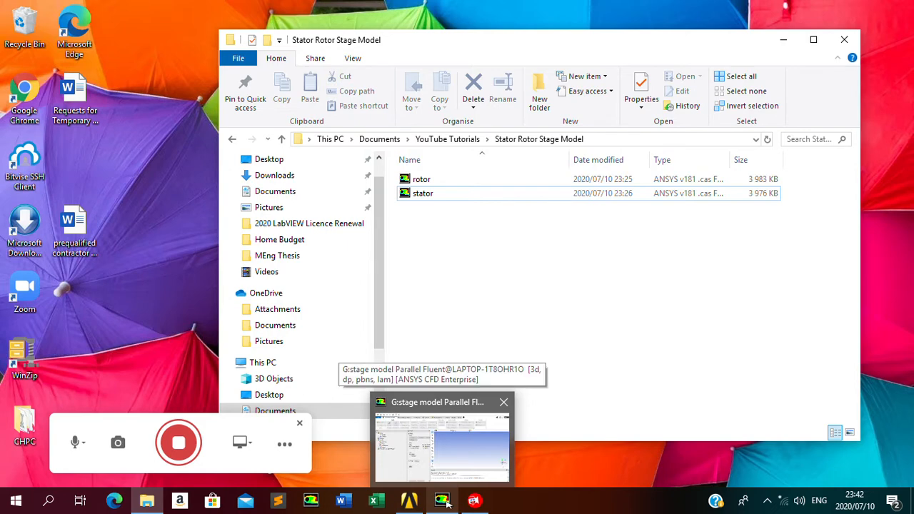
click(460, 436)
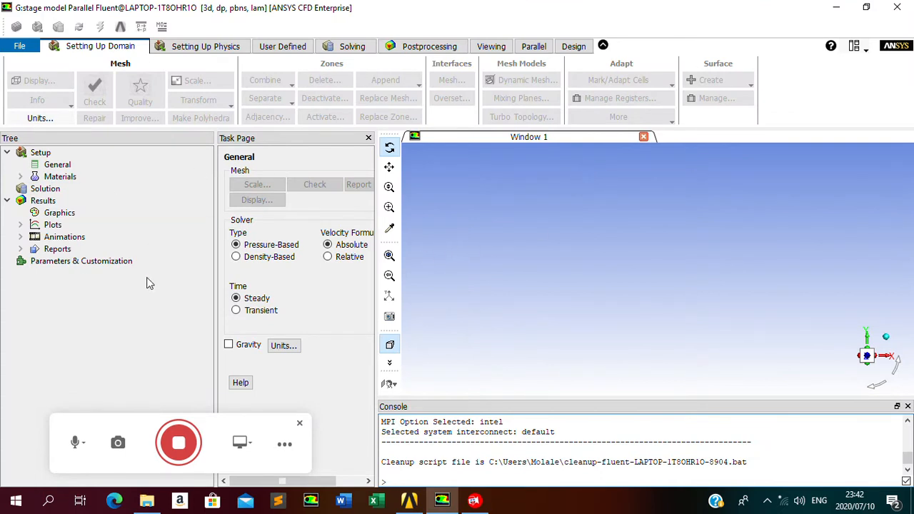
click(19, 46)
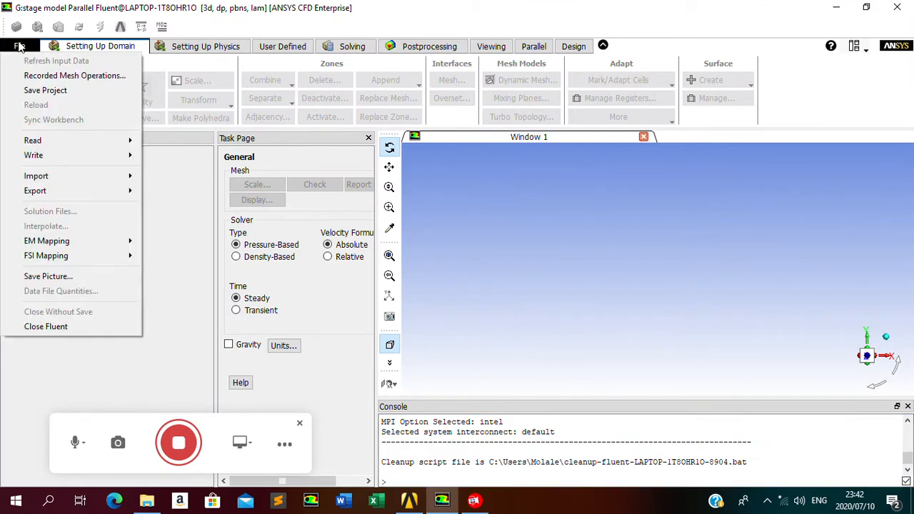
mouse_move(44, 179)
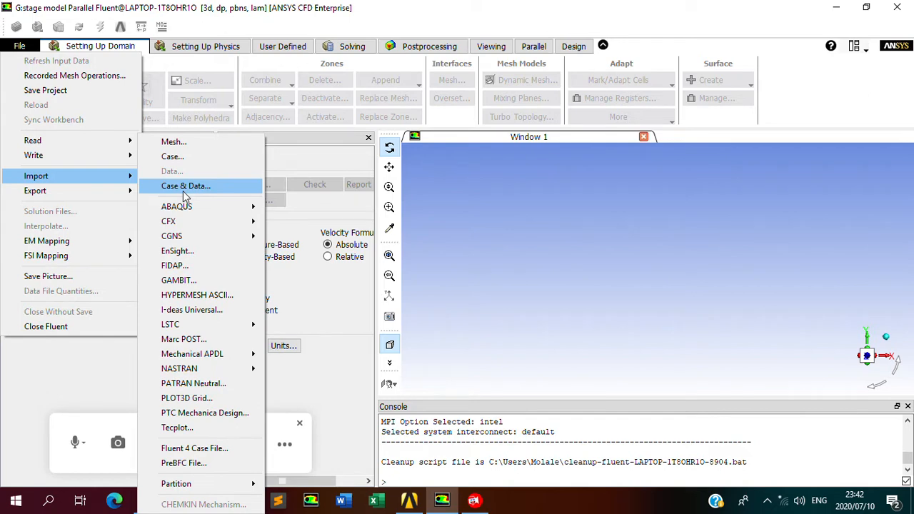
click(195, 156)
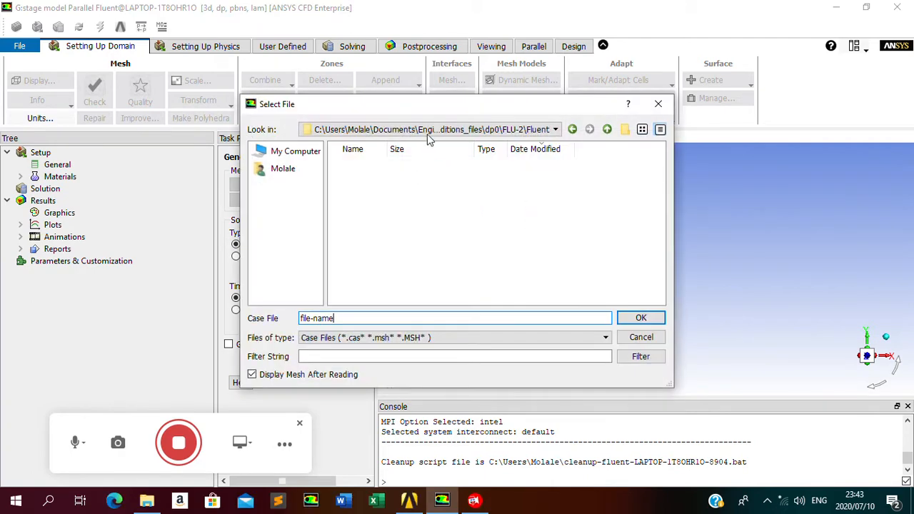
click(429, 131)
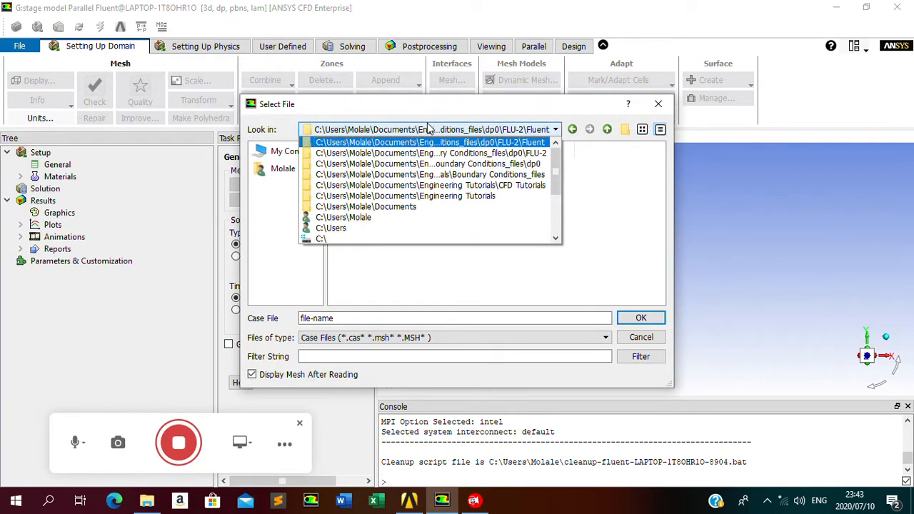
click(402, 208)
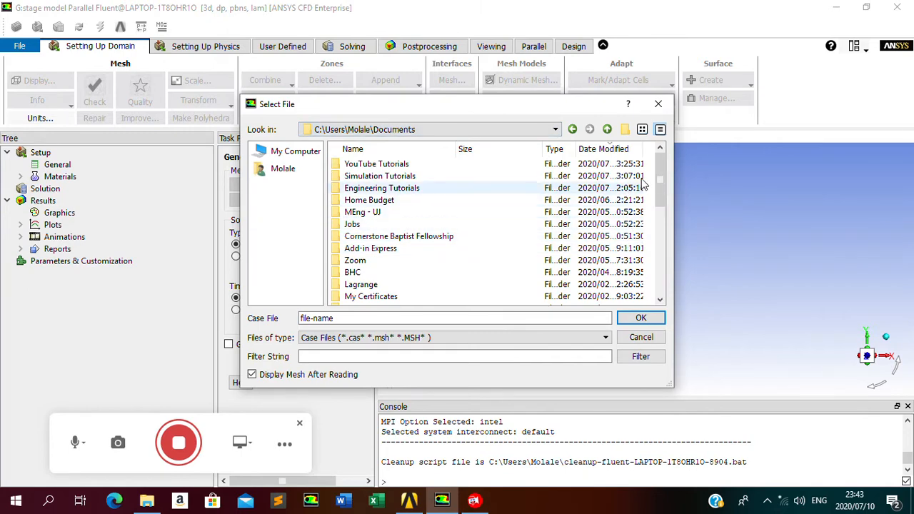
double_click(377, 164)
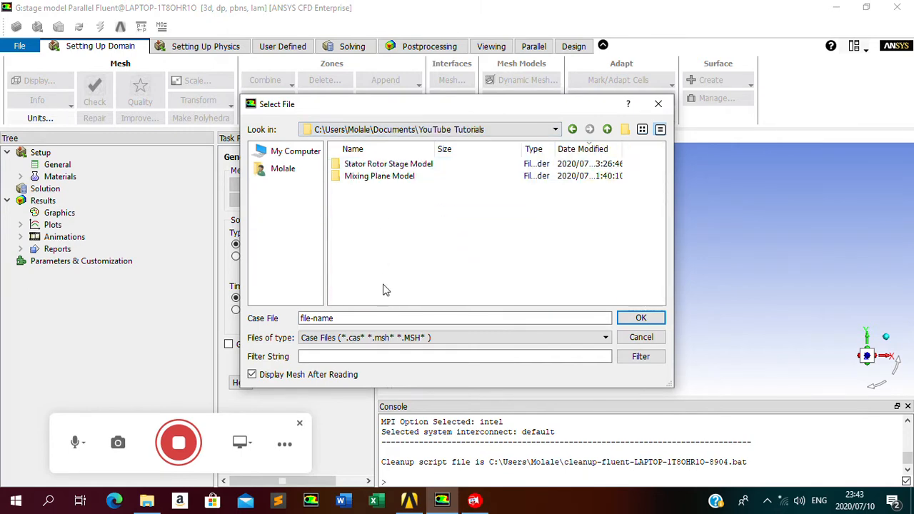
double_click(400, 166)
click(361, 178)
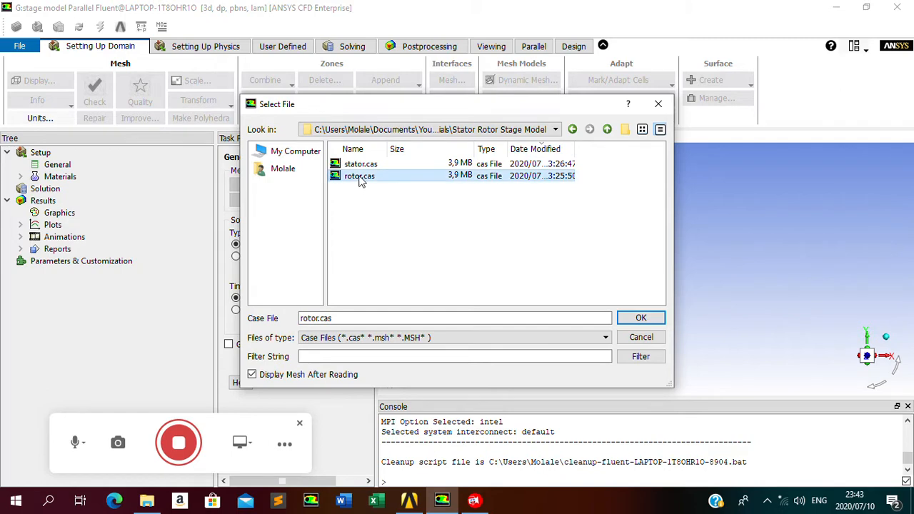
click(640, 319)
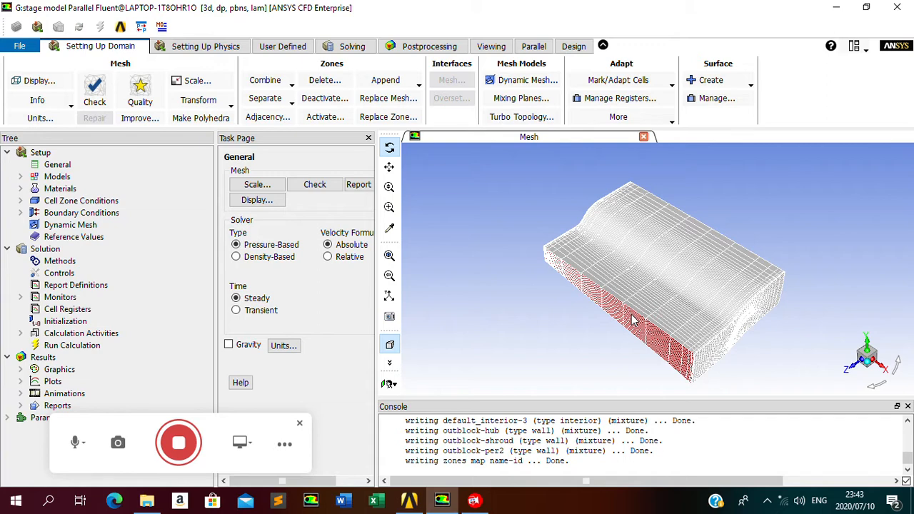
Translate the imported rotor mesh by 0.6 m in the Z direction
drag(633, 294, 750, 298)
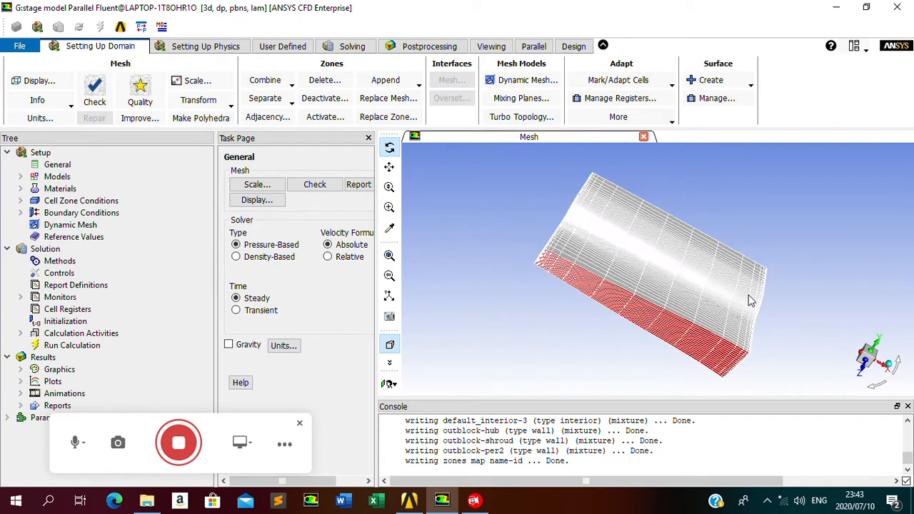
drag(638, 228, 866, 281)
drag(624, 234, 848, 292)
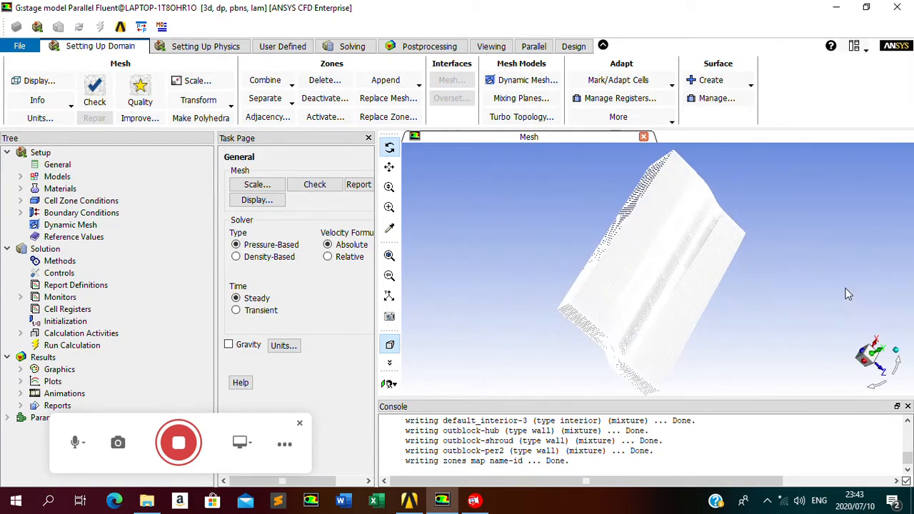
drag(680, 200, 616, 330)
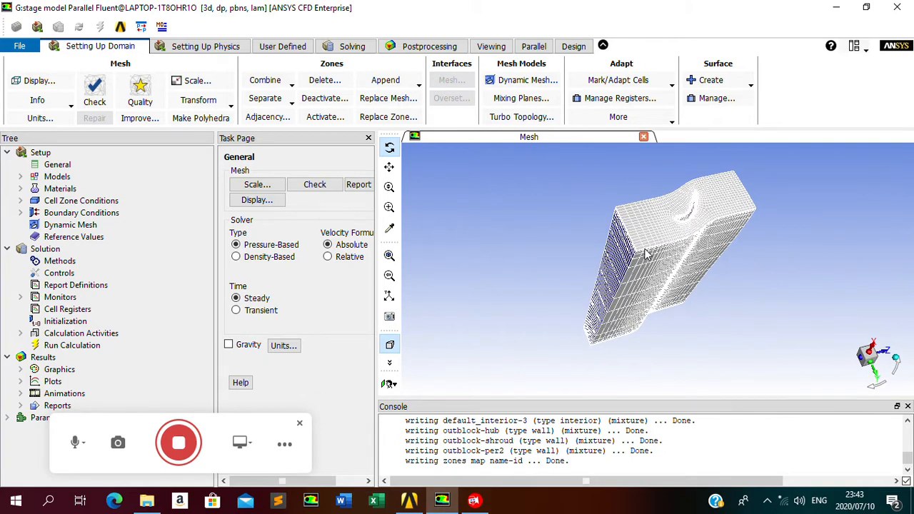
drag(645, 254, 652, 245)
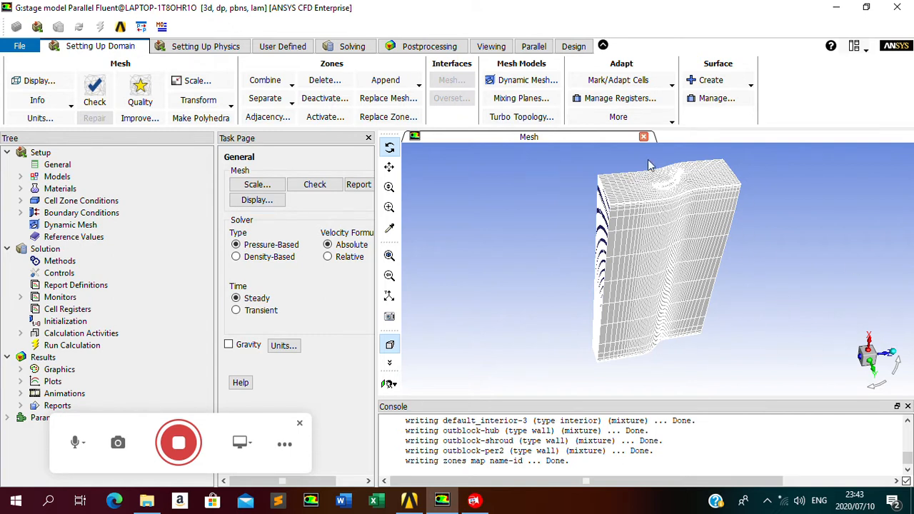
click(198, 100)
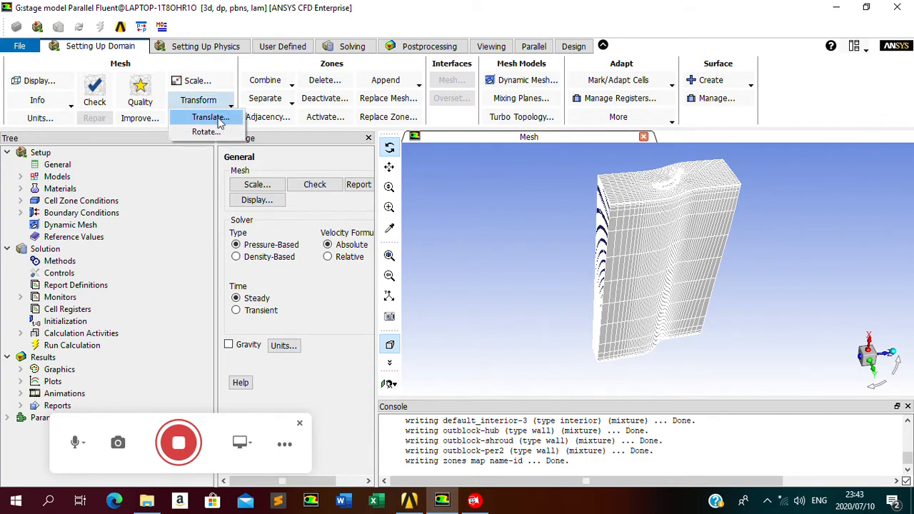
click(220, 120)
drag(402, 267, 469, 130)
click(328, 190)
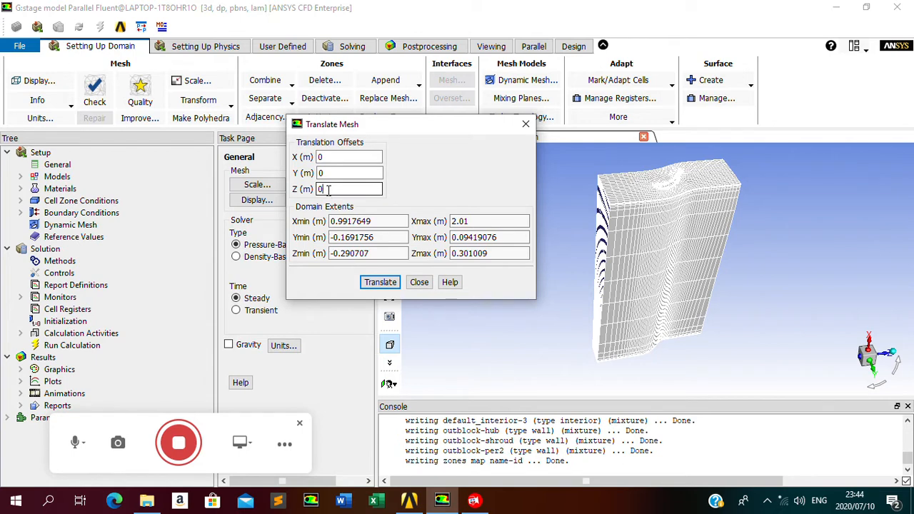
text(.6)
click(386, 283)
click(525, 125)
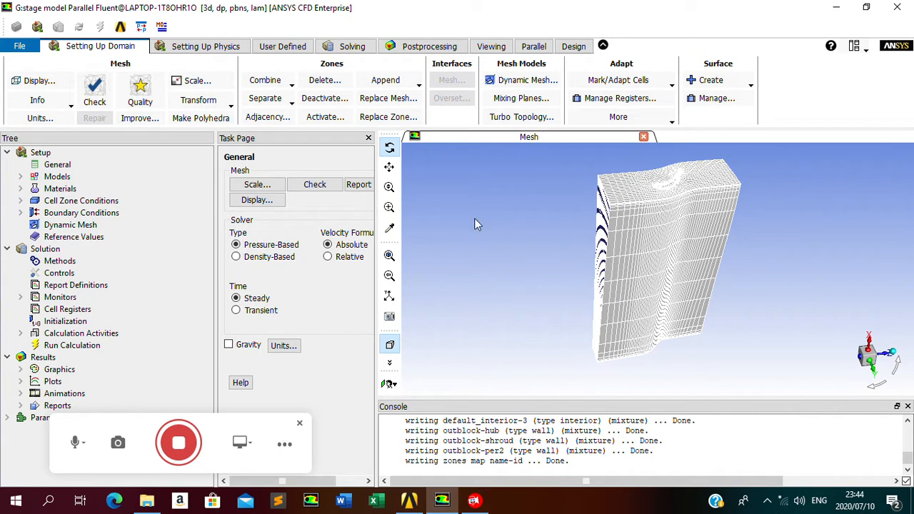
Append the case file stator.cas to the rotor mesh and acknowledge the zone id warning
click(391, 80)
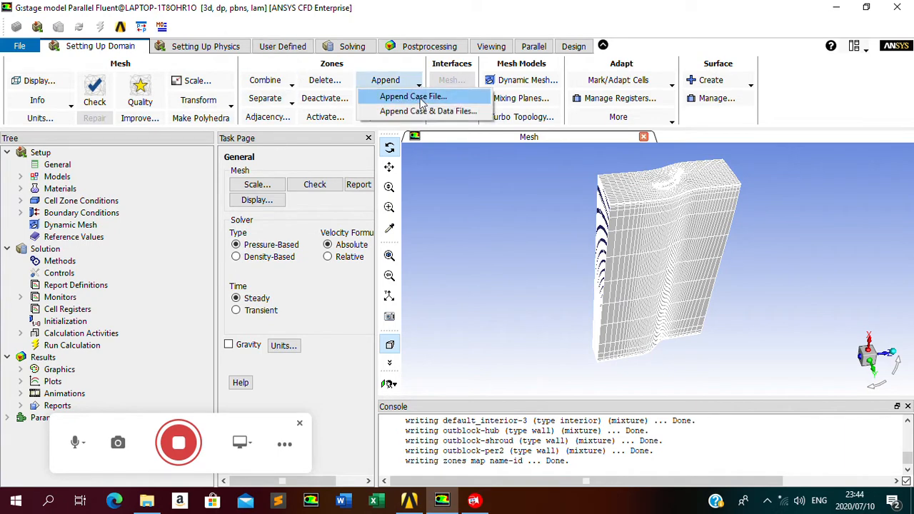
click(421, 98)
click(497, 270)
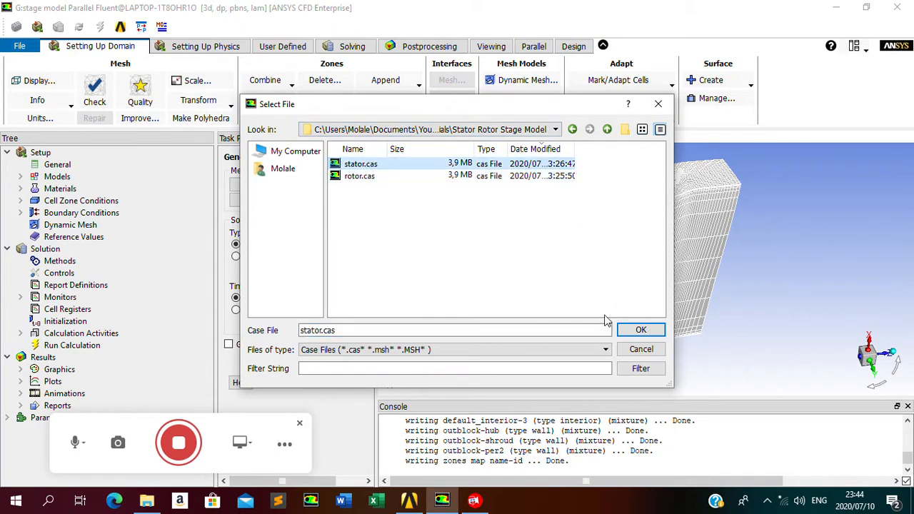
click(636, 331)
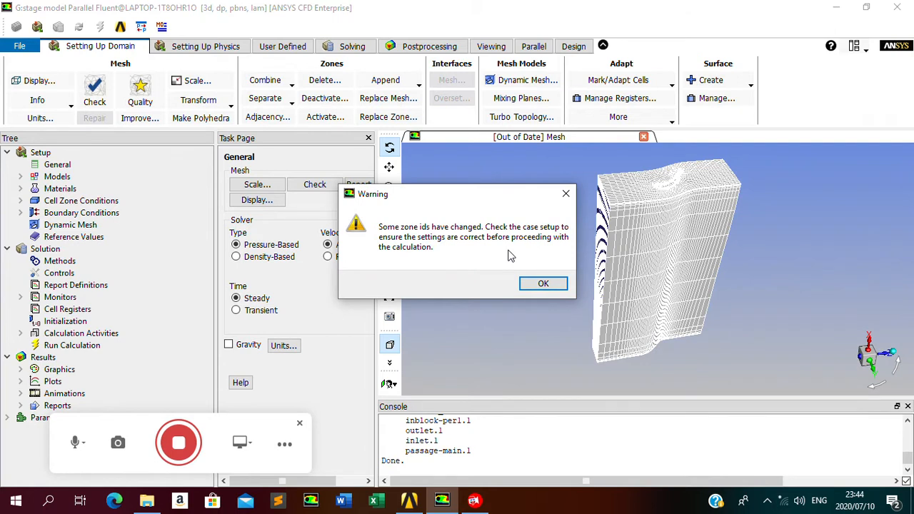
click(541, 284)
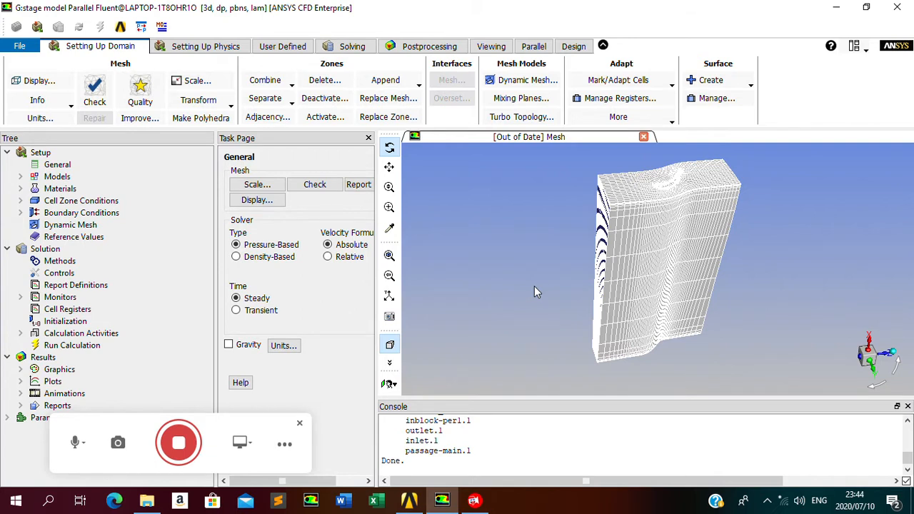
Expand the boundary conditions and examine the blade, blade.1 and default_interior-1 zones of the combined case
click(20, 212)
mouse_move(208, 205)
mouse_down()
mouse_move(200, 311)
mouse_move(215, 252)
mouse_move(214, 280)
mouse_move(218, 195)
mouse_move(211, 213)
mouse_up()
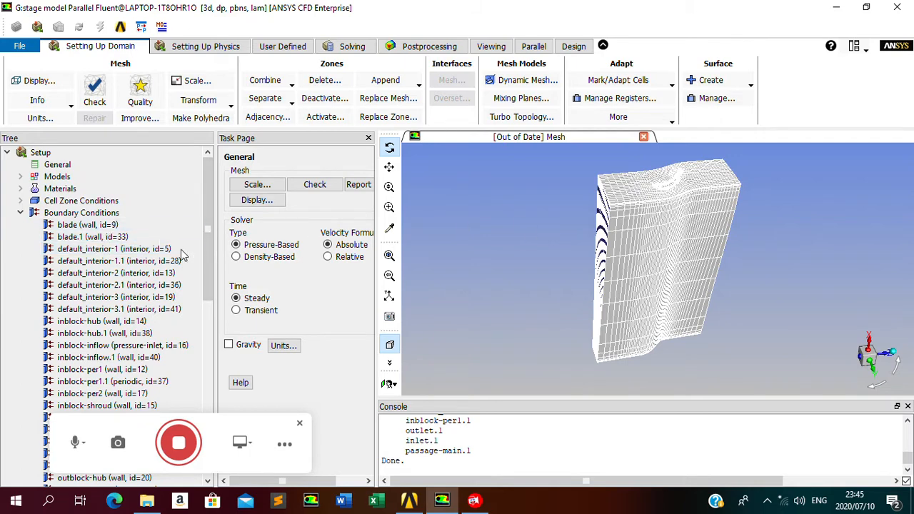
click(82, 226)
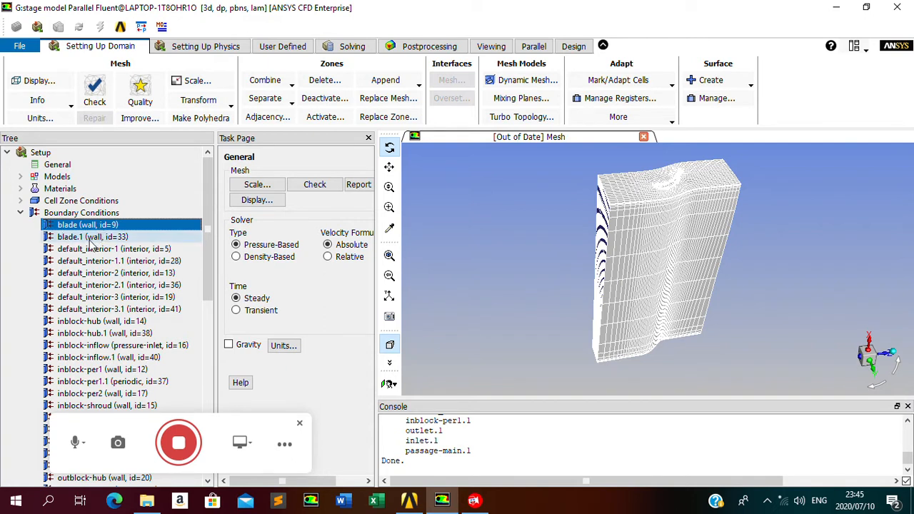
click(98, 239)
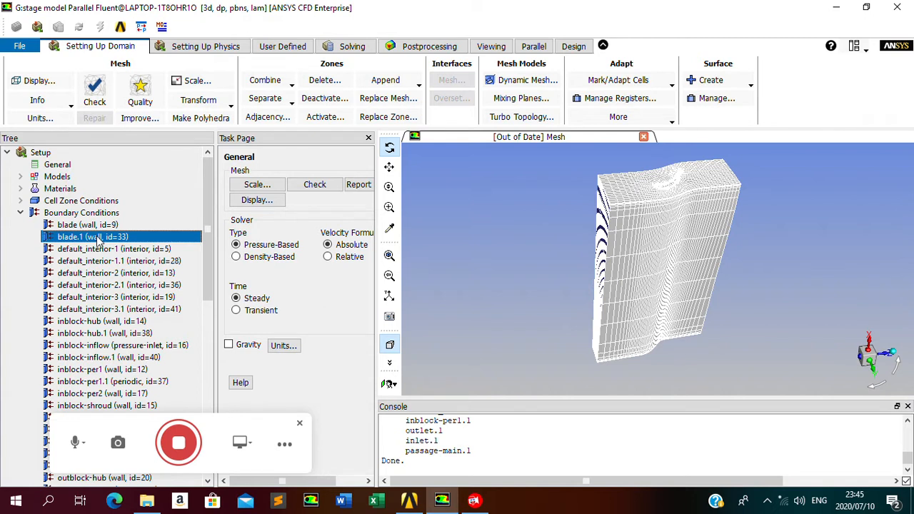
click(97, 249)
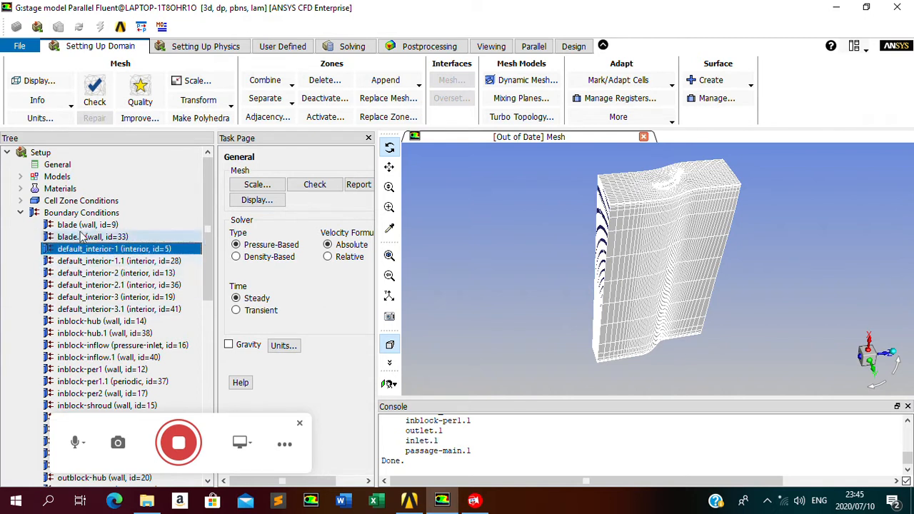
Compare the blade and blade.1 zones, refresh the out-of-date mesh display and fit the stator and rotor meshes in view
click(85, 226)
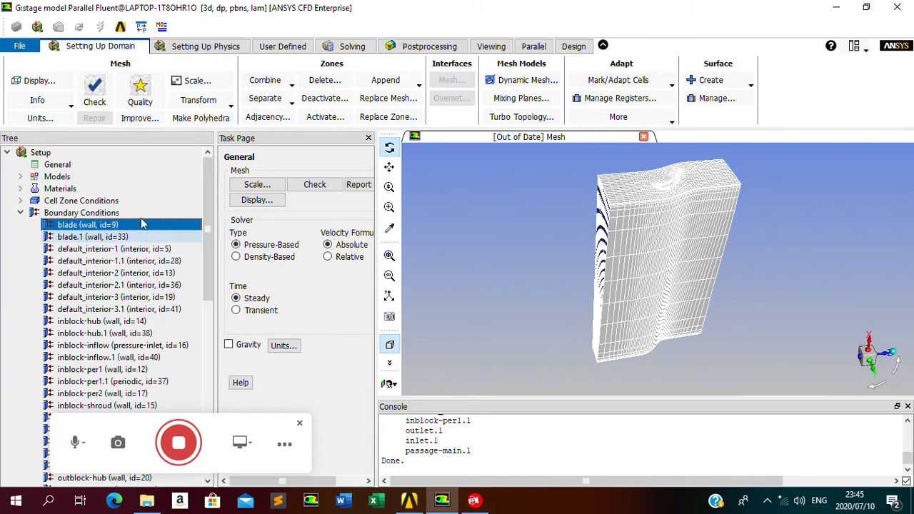
click(91, 240)
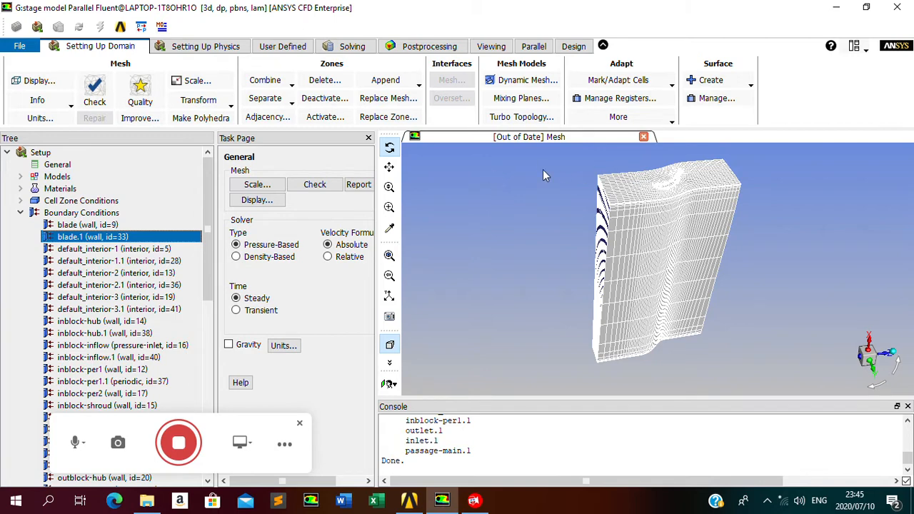
right_click(493, 189)
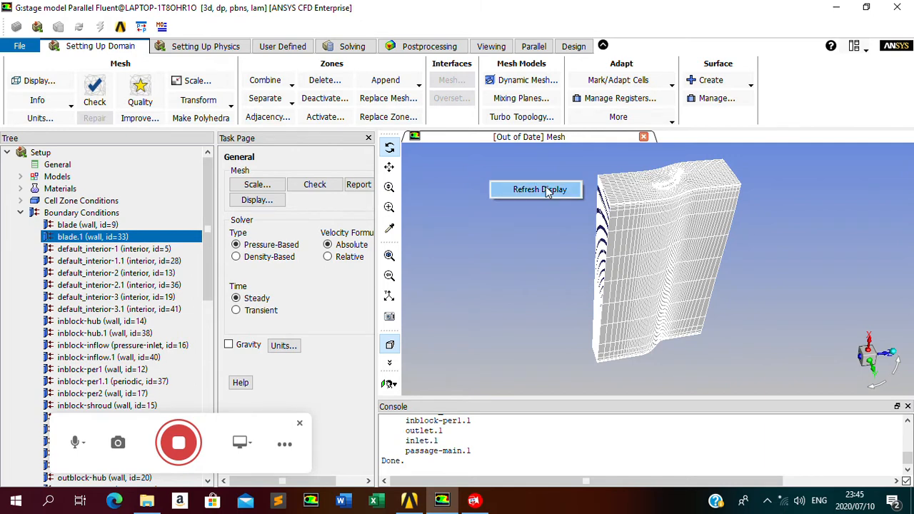
click(523, 189)
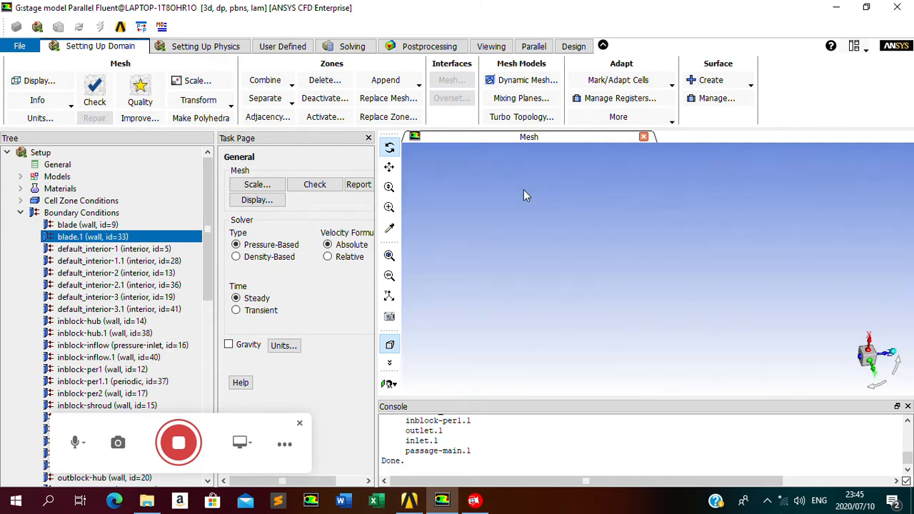
drag(810, 215, 800, 255)
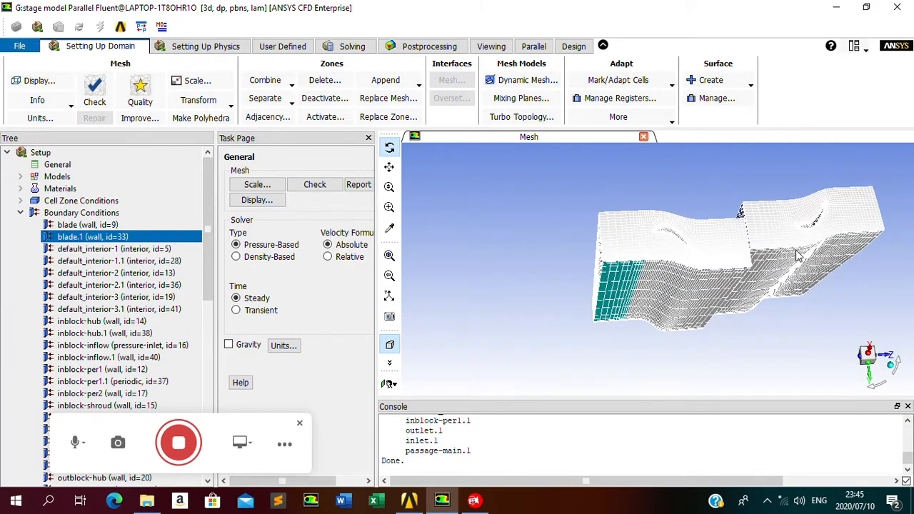
click(389, 255)
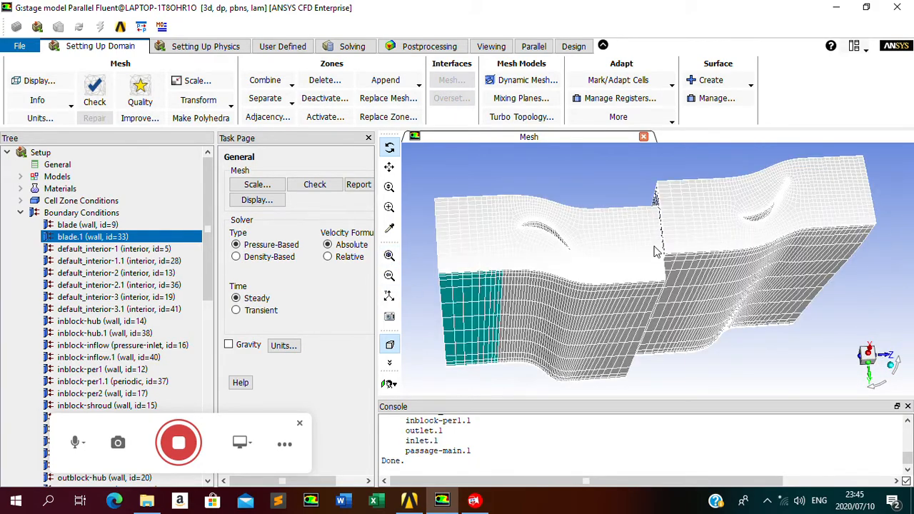
Examine the combined mesh from several sides and identify the outblock-outflow.1 zone on the stator's outlet face
scroll(691, 236, up, 2)
scroll(649, 217, down, 2)
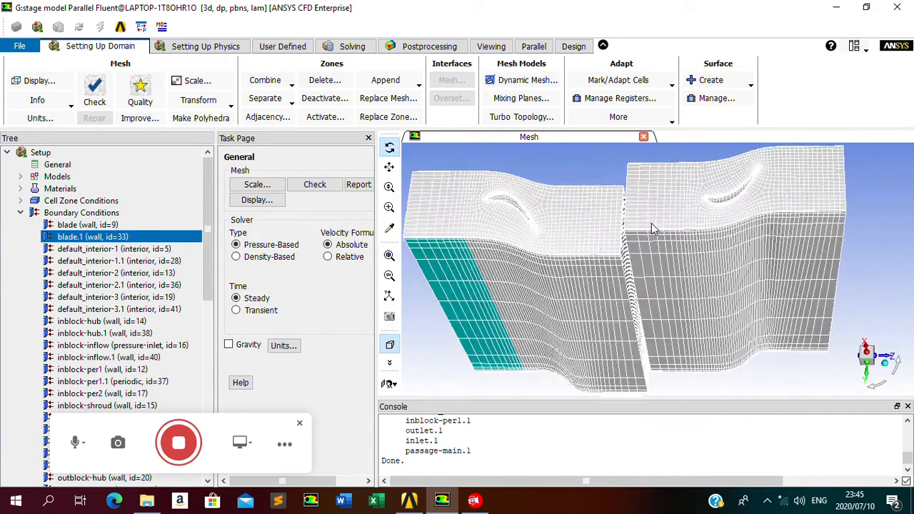
drag(572, 255, 593, 277)
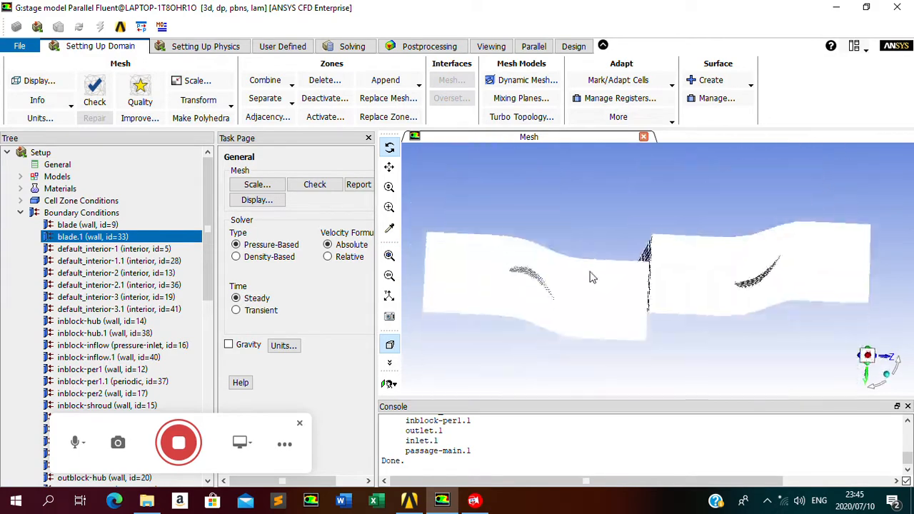
drag(741, 282, 720, 212)
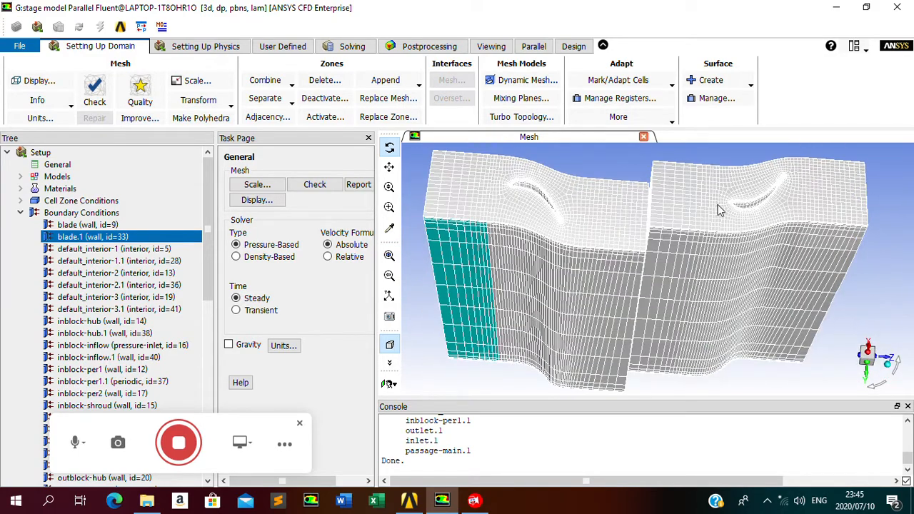
drag(739, 241, 615, 235)
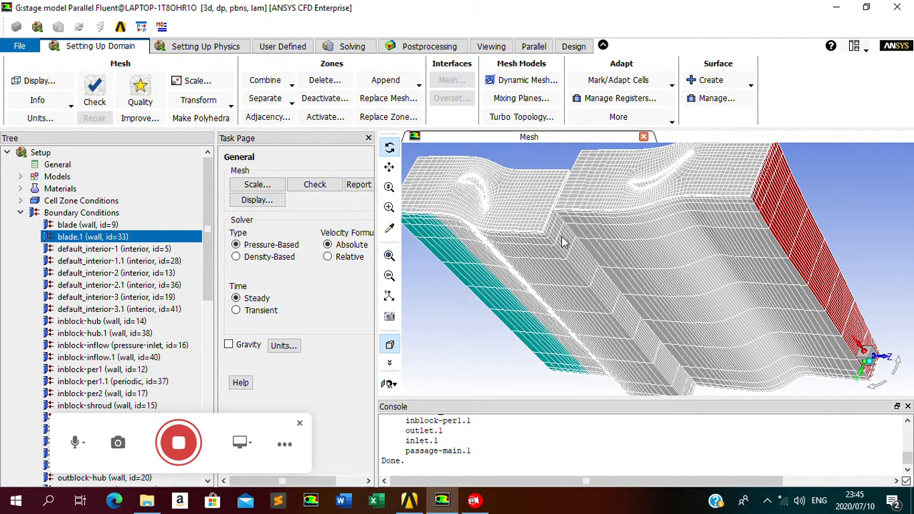
right_click(562, 243)
drag(428, 184, 531, 198)
drag(596, 202, 707, 204)
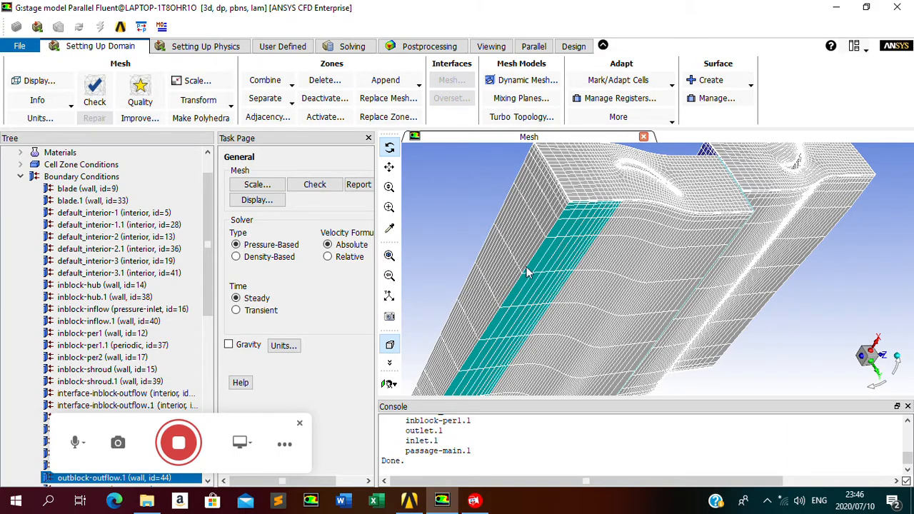
drag(704, 223, 496, 220)
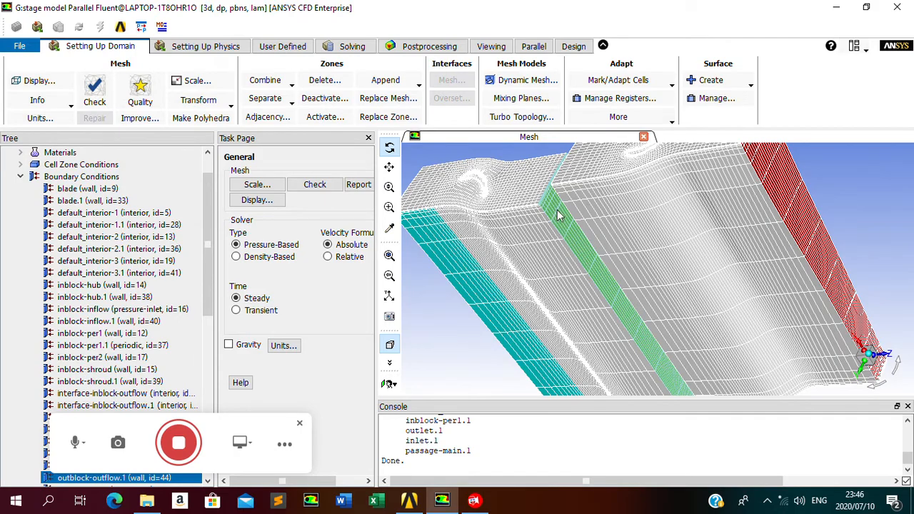
Inspect the junction between the two passages and identify the inblock-inflow zone on the rotor's inlet face
drag(584, 182, 597, 276)
click(690, 230)
click(596, 277)
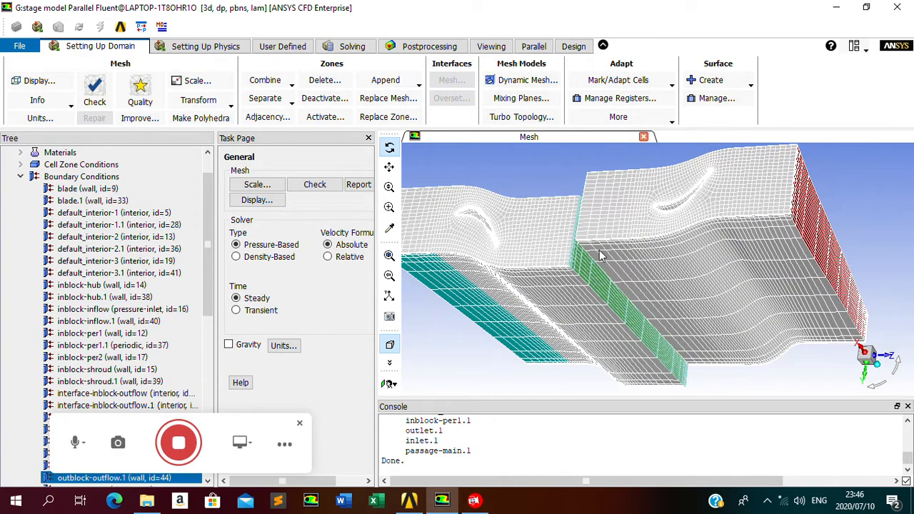
drag(600, 218, 684, 215)
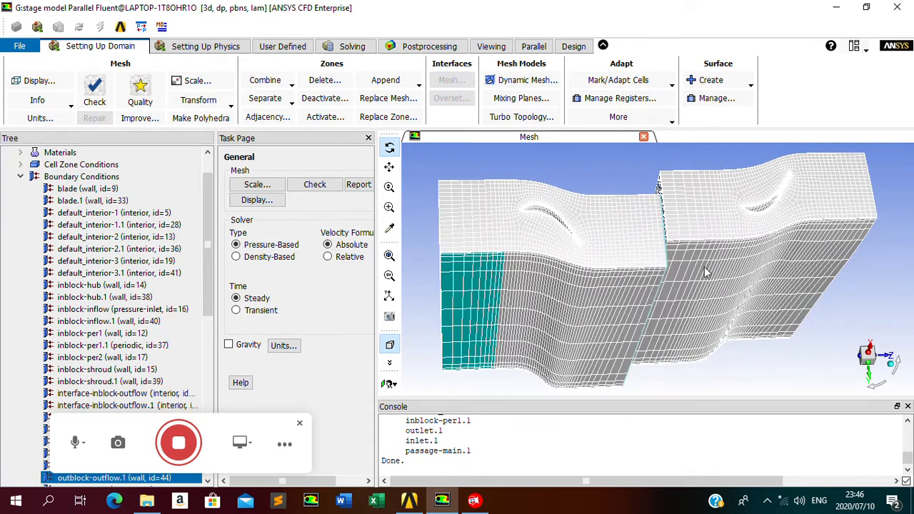
scroll(657, 245, up, 3)
drag(624, 209, 704, 224)
click(661, 275)
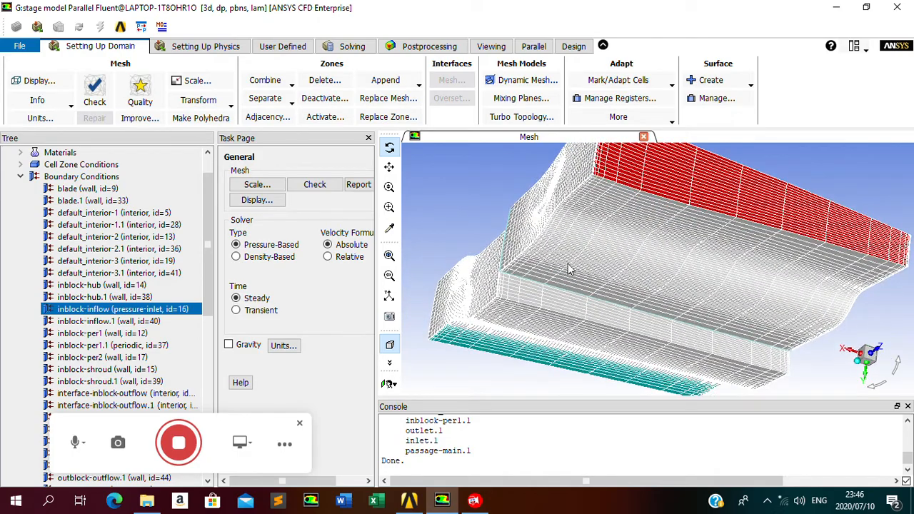
drag(570, 269, 675, 268)
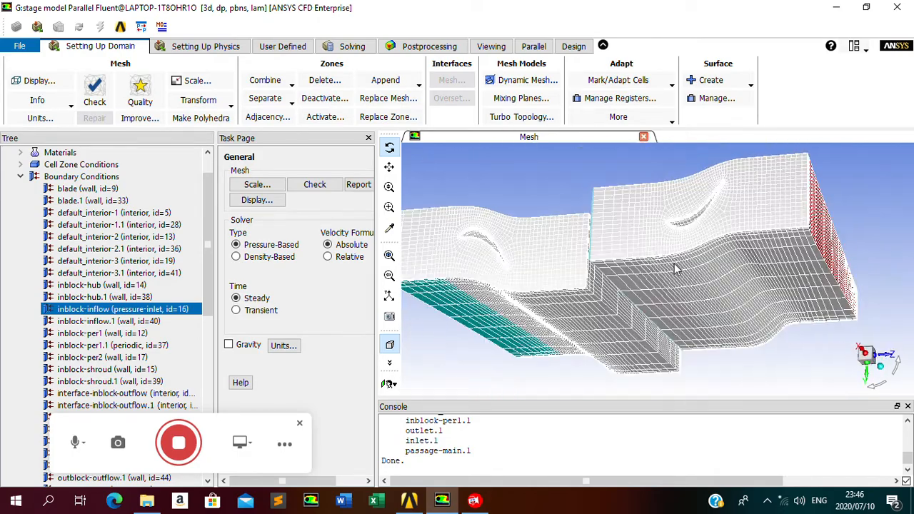
drag(557, 275, 632, 257)
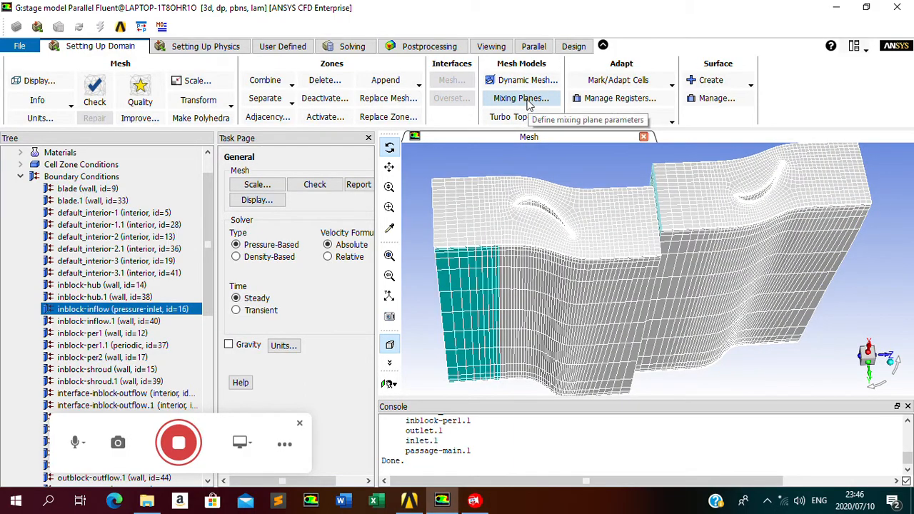
drag(761, 266, 664, 236)
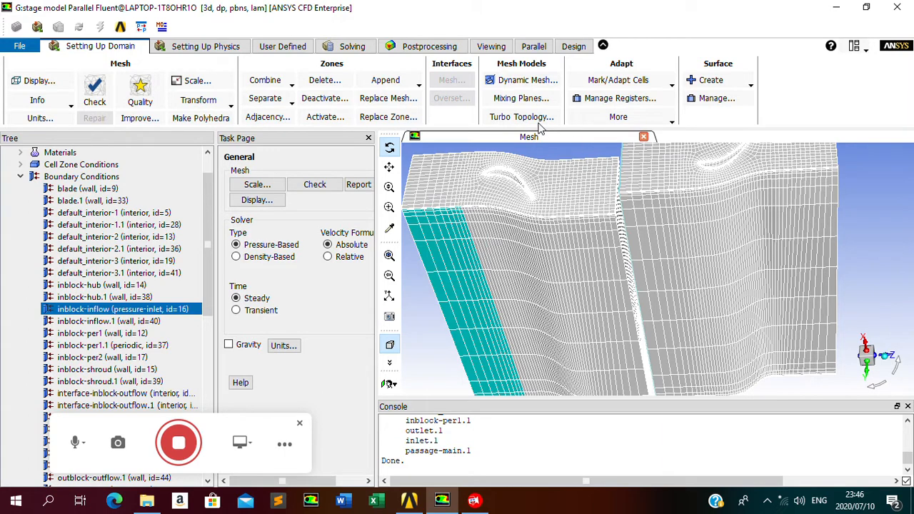
Check which upstream and downstream zones Mixing Planes offers, and close it without creating a mixing plane
click(521, 99)
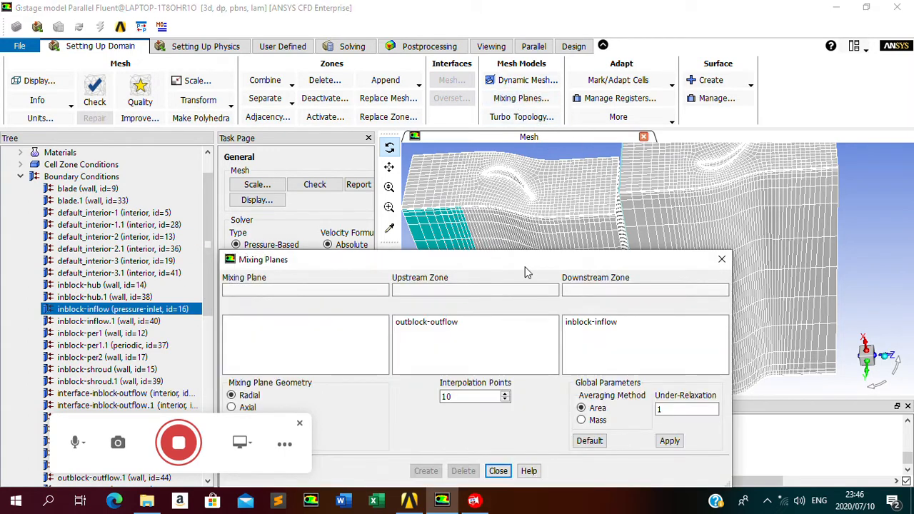
drag(525, 273, 527, 92)
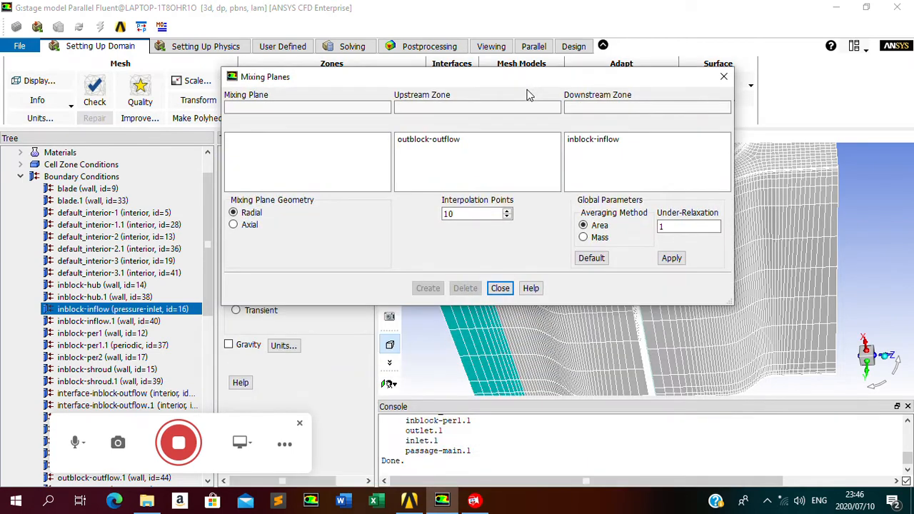
click(724, 78)
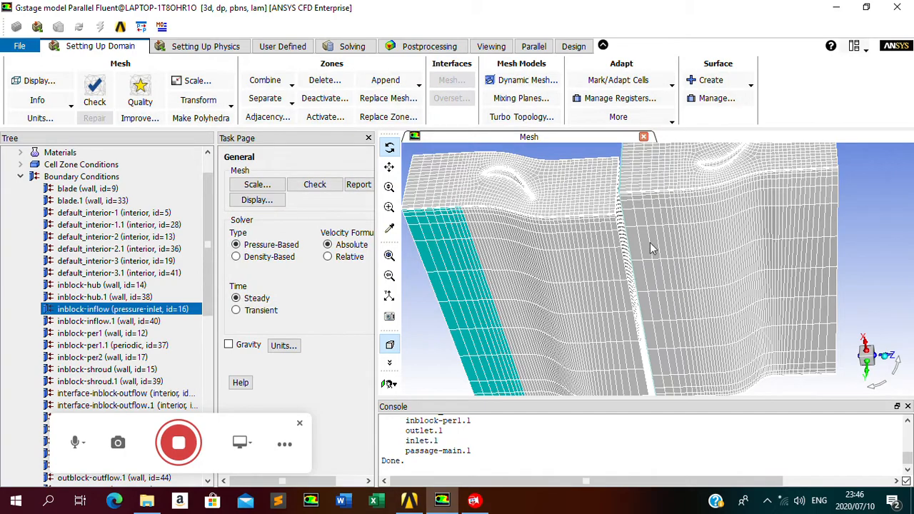
Inspect the facing surfaces at the stator-rotor junction and select the stator outlet zone outblock-outflow.1 in the mesh
drag(650, 244, 578, 207)
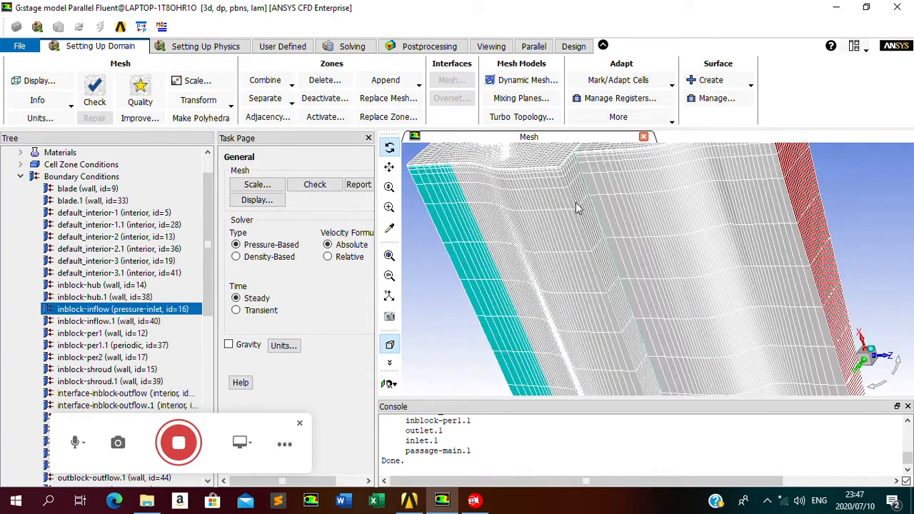
click(577, 207)
scroll(686, 204, down, 5)
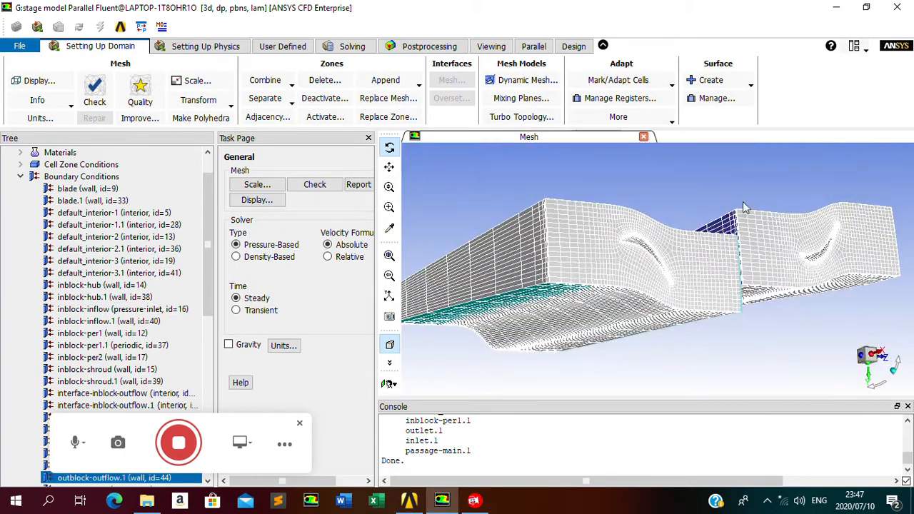
click(723, 221)
drag(732, 227, 543, 203)
click(576, 195)
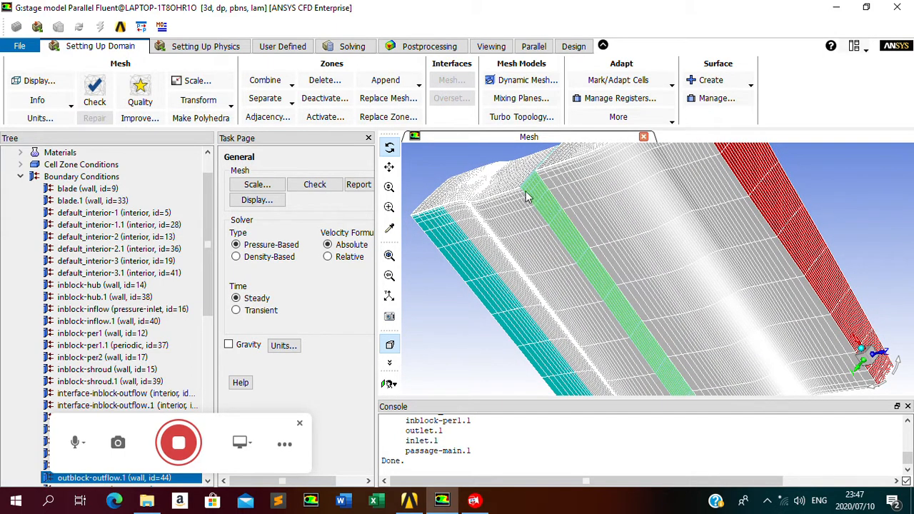
Change the outblock-outflow.1 boundary type to pressure-outlet and accept its settings with a gauge pressure of 0 Pa
scroll(211, 223, down, 3)
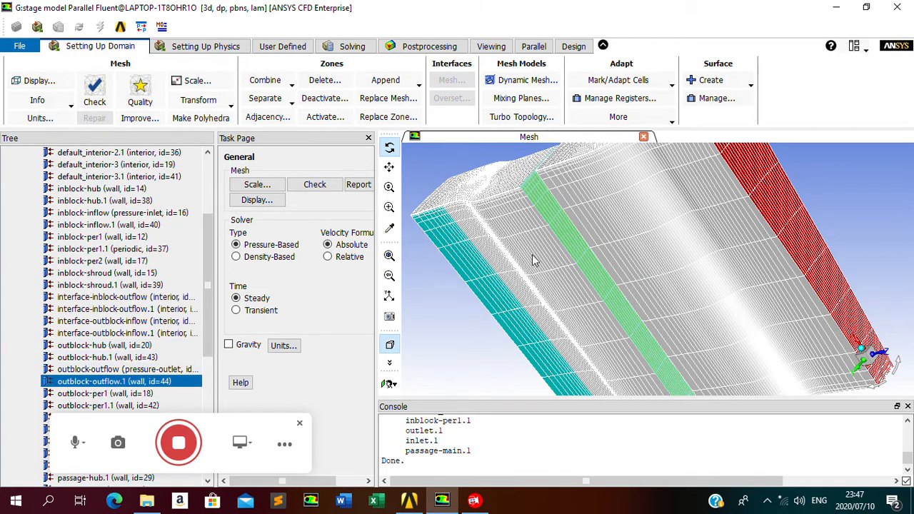
scroll(123, 311, down, 3)
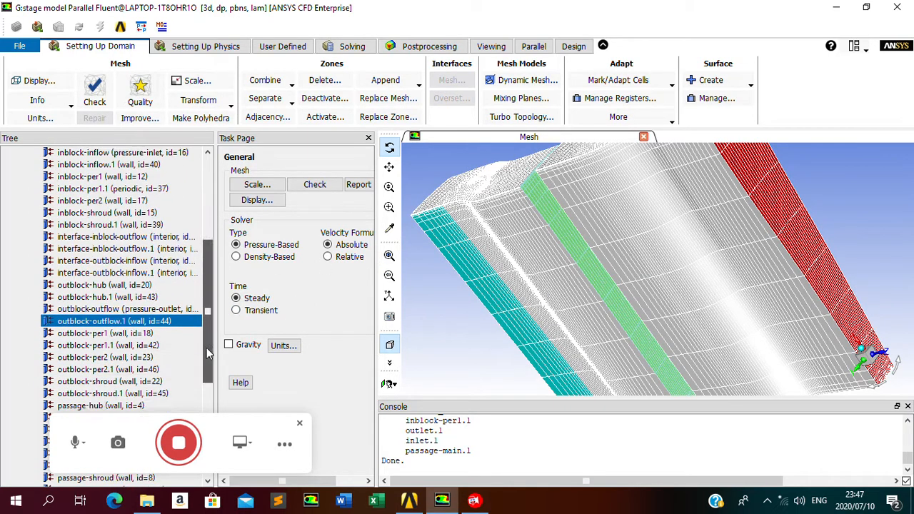
right_click(141, 286)
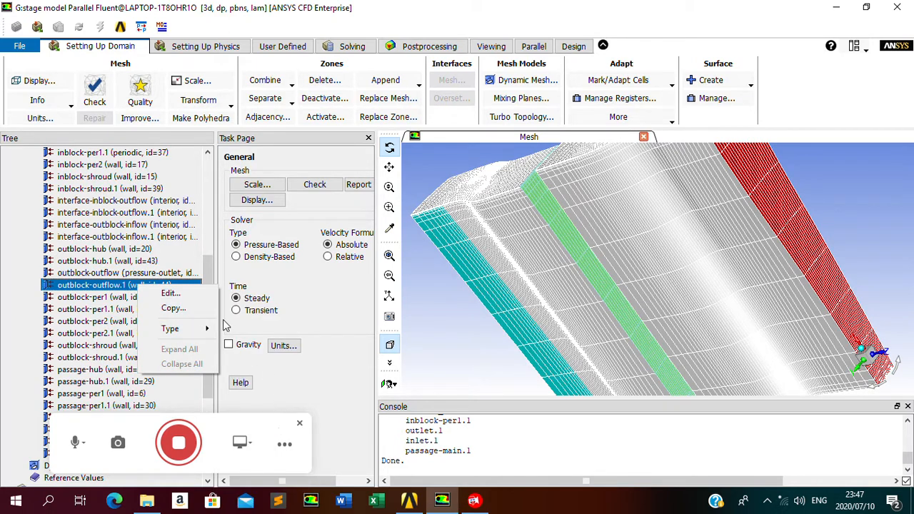
mouse_move(193, 332)
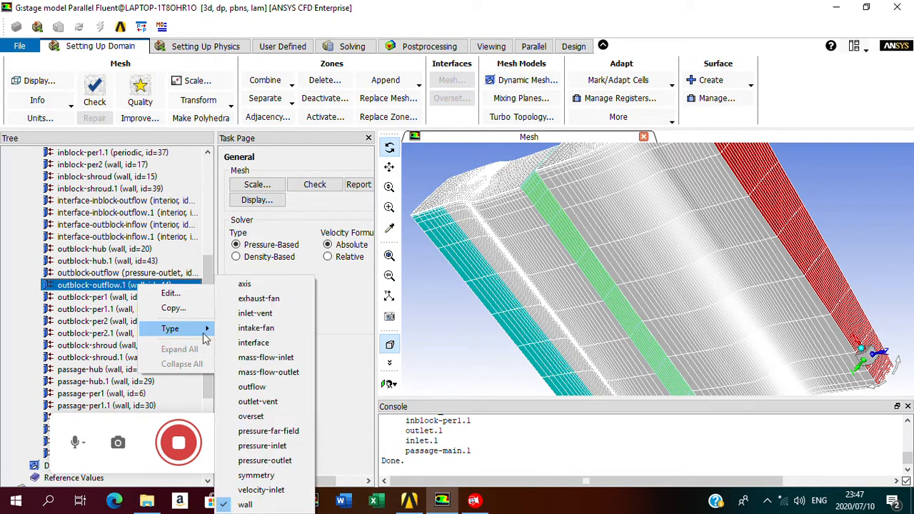
click(287, 463)
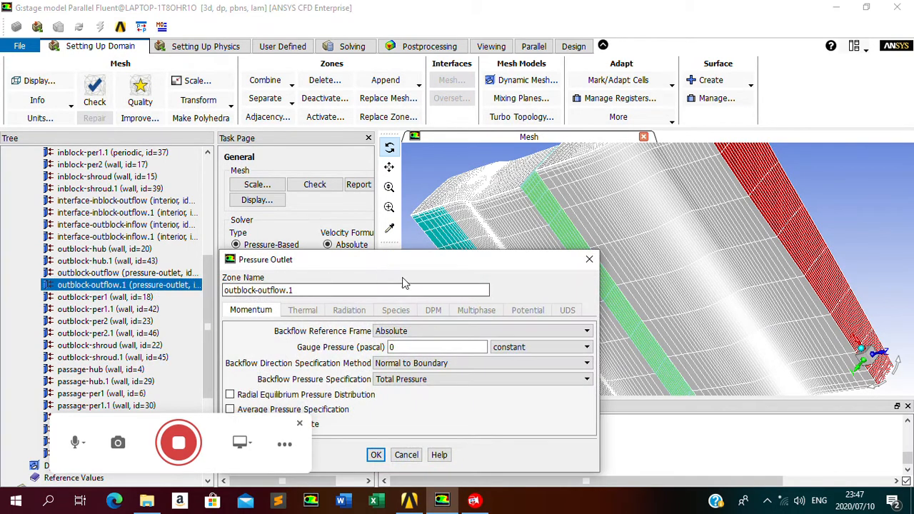
drag(447, 264, 443, 151)
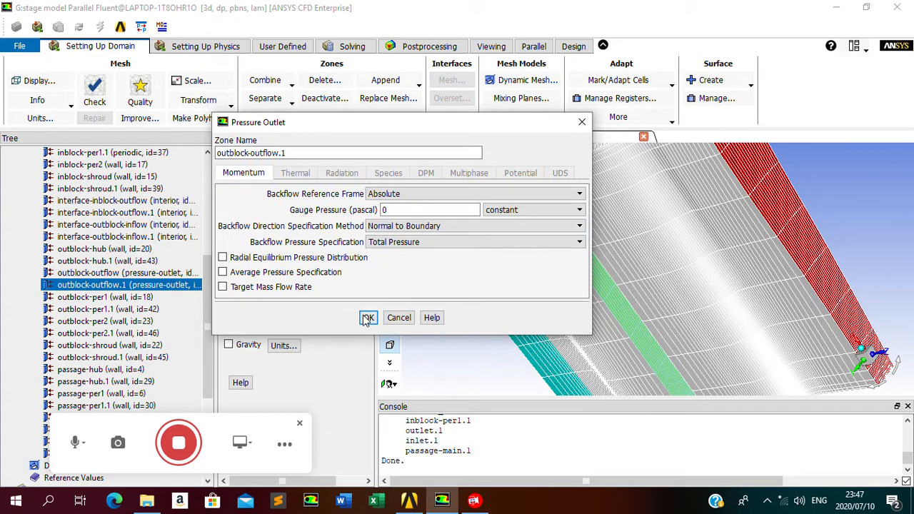
click(368, 318)
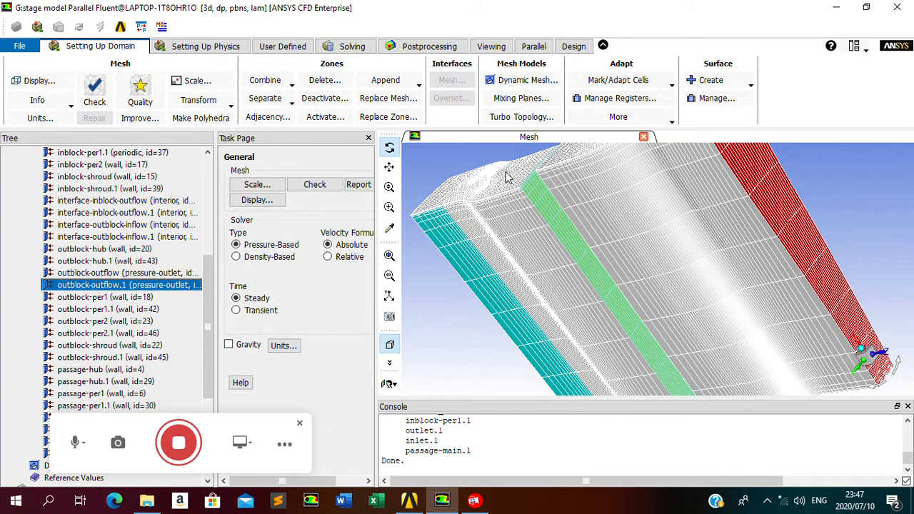
Select the rotor's inblock-inflow face in the mesh and examine both passages from the stator's inlet side
drag(509, 178, 746, 288)
click(742, 299)
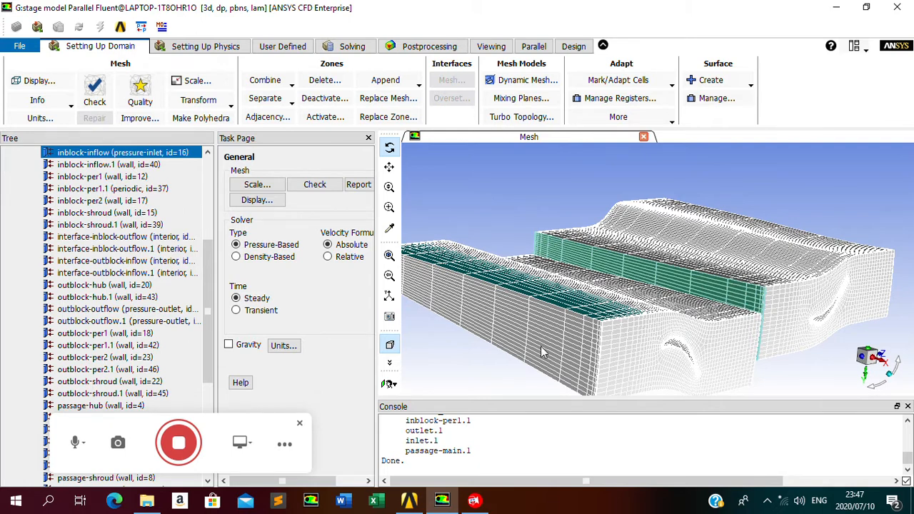
drag(745, 326, 668, 283)
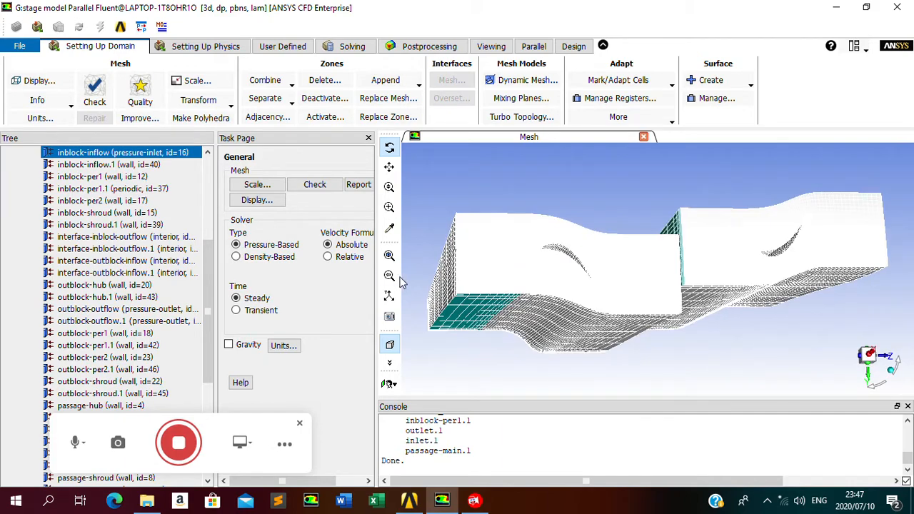
drag(471, 277, 507, 279)
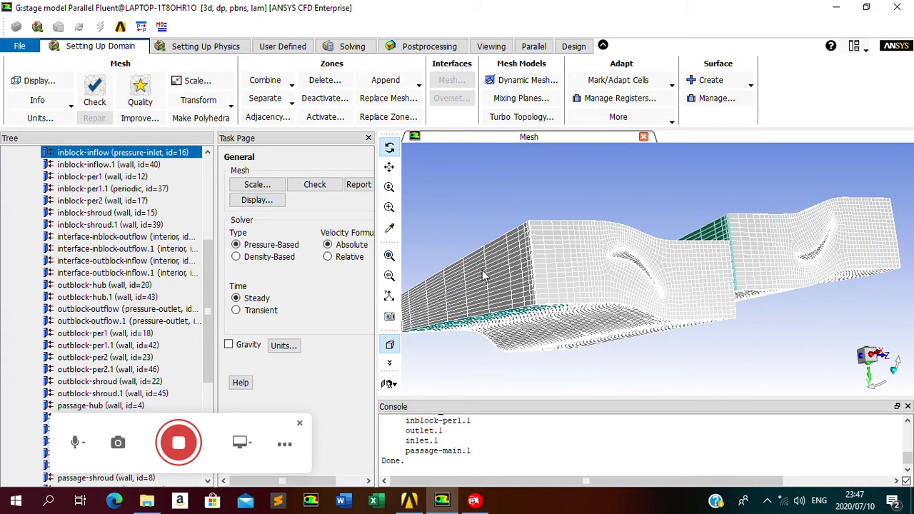
drag(571, 282, 458, 264)
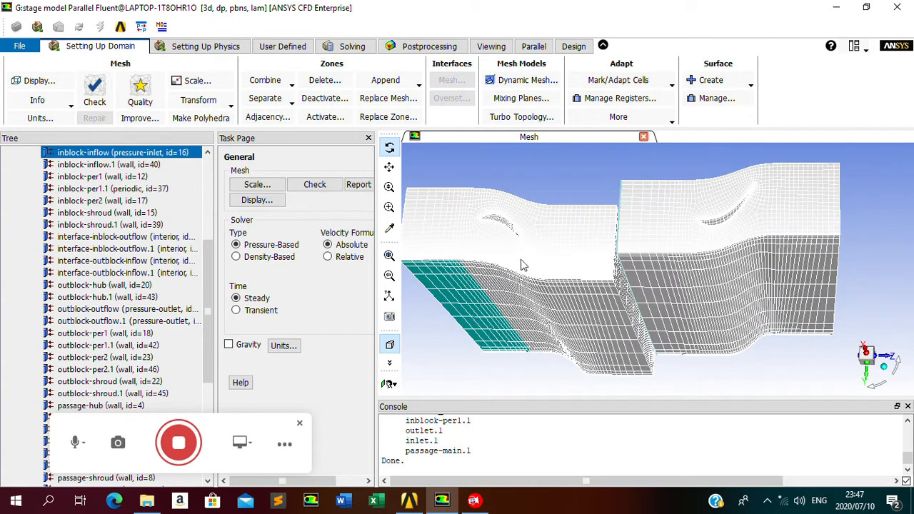
Examine the inlet and outlet faces of both passages by selecting each in the mesh, including the facing zones at the stator-rotor junction
drag(820, 243, 711, 240)
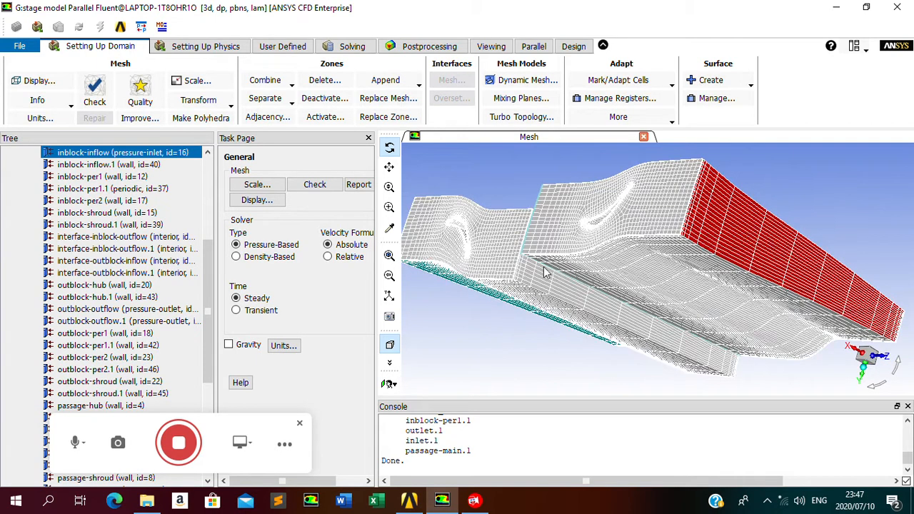
click(524, 272)
click(723, 227)
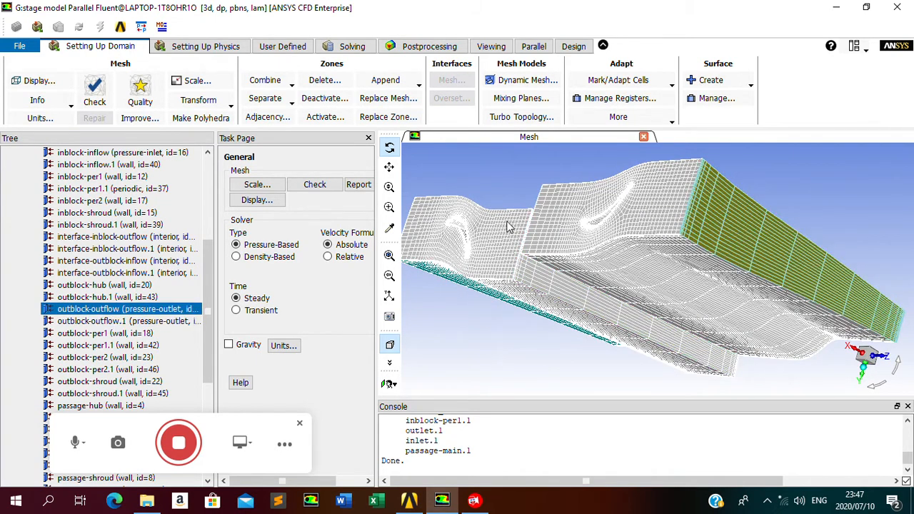
drag(509, 227, 711, 250)
click(527, 252)
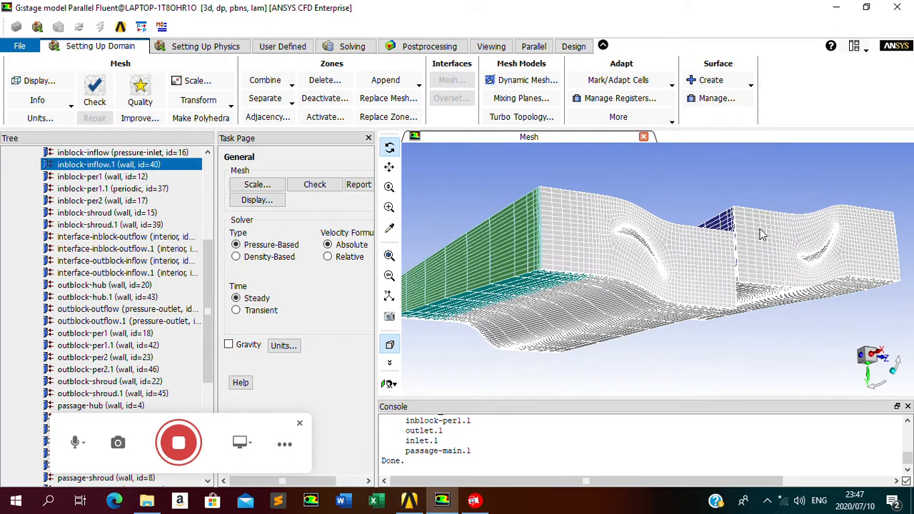
drag(763, 234, 690, 266)
click(704, 272)
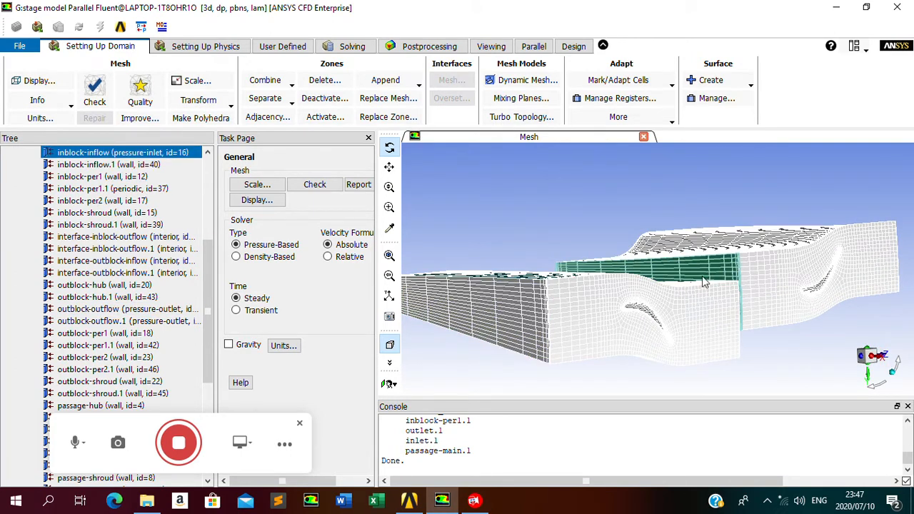
drag(778, 265, 603, 231)
right_click(592, 248)
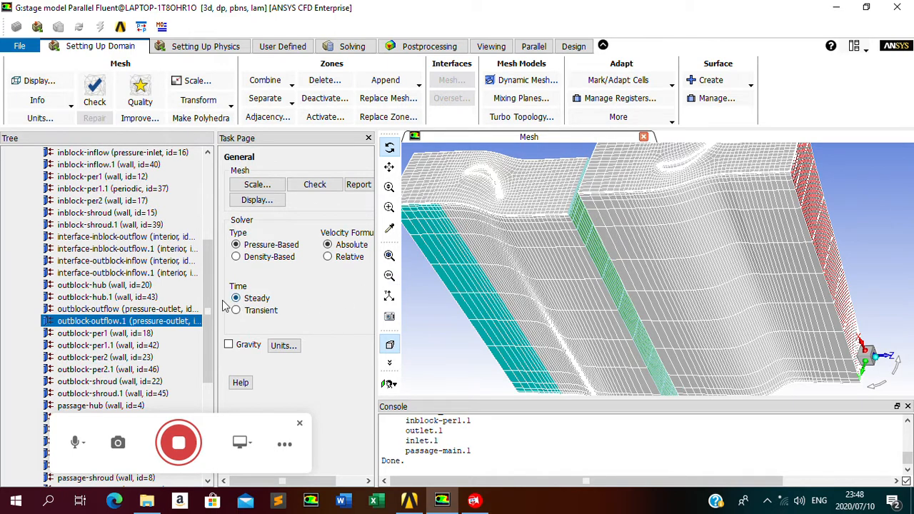
Locate the rotor outlet outblock-outflow and stator inlet inblock-inflow.1 in the mesh, leaving the stator inlet's boundary type as is
right_click(809, 201)
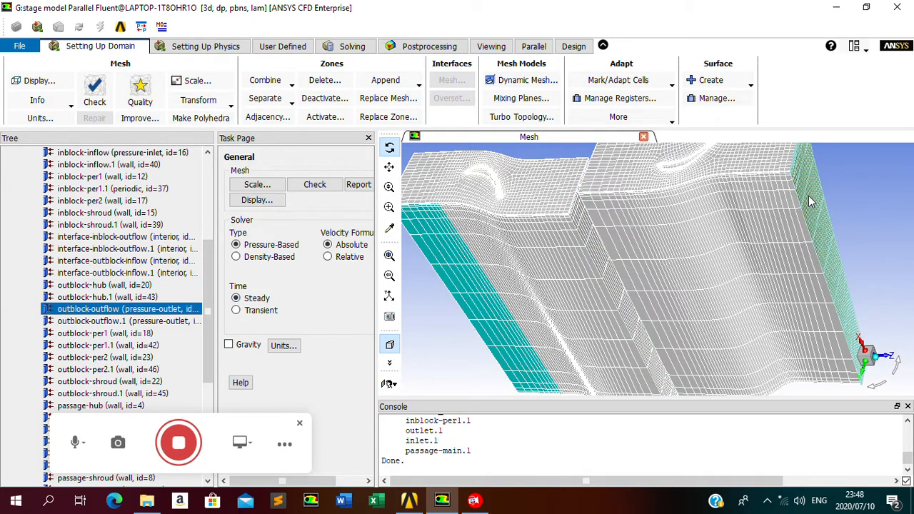
click(129, 313)
drag(740, 212, 864, 231)
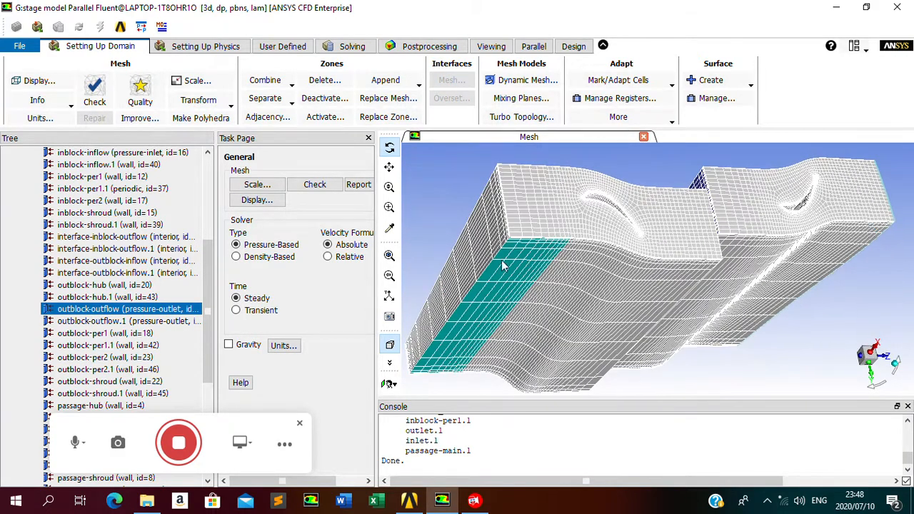
click(493, 236)
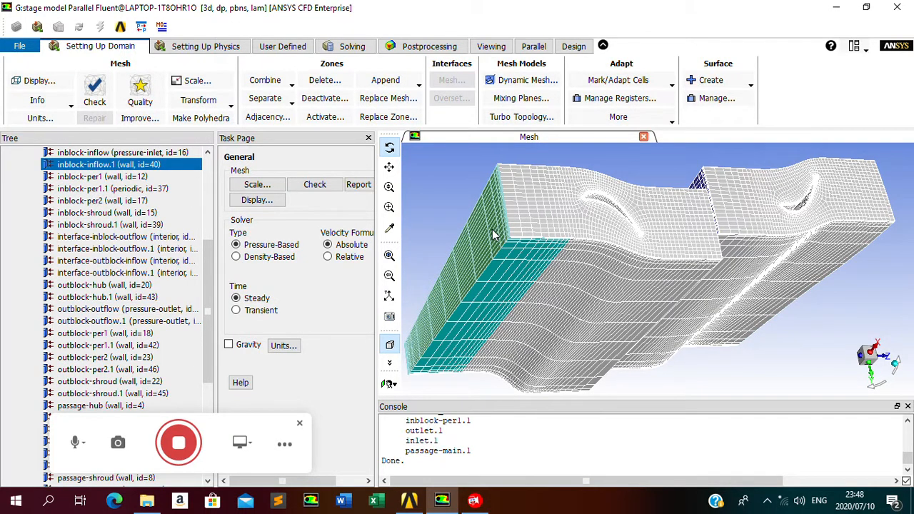
right_click(143, 165)
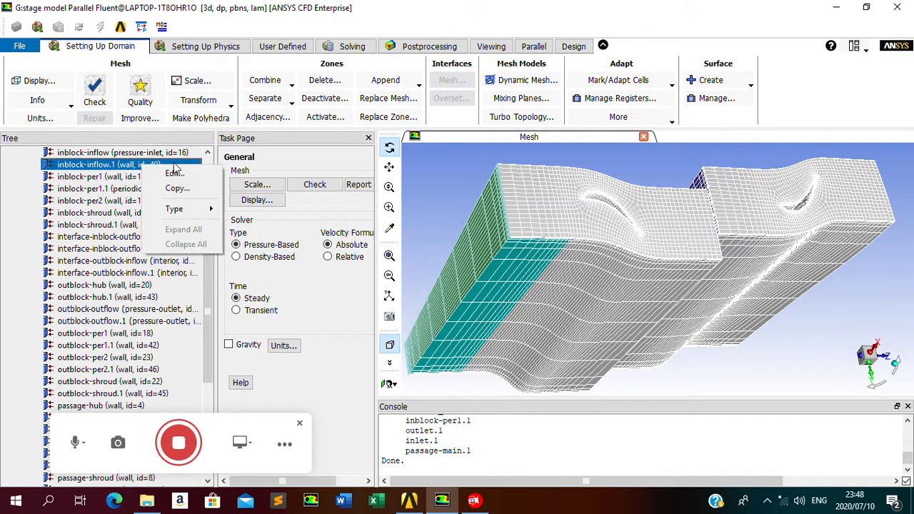
click(898, 203)
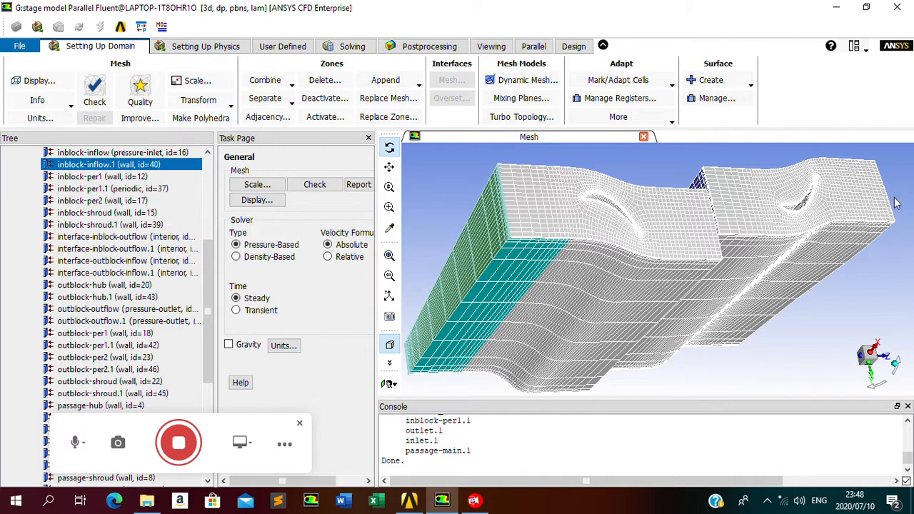
Change the boundary type of the rotor outlet zone outblock-outflow to outflow
click(896, 204)
drag(790, 270, 609, 282)
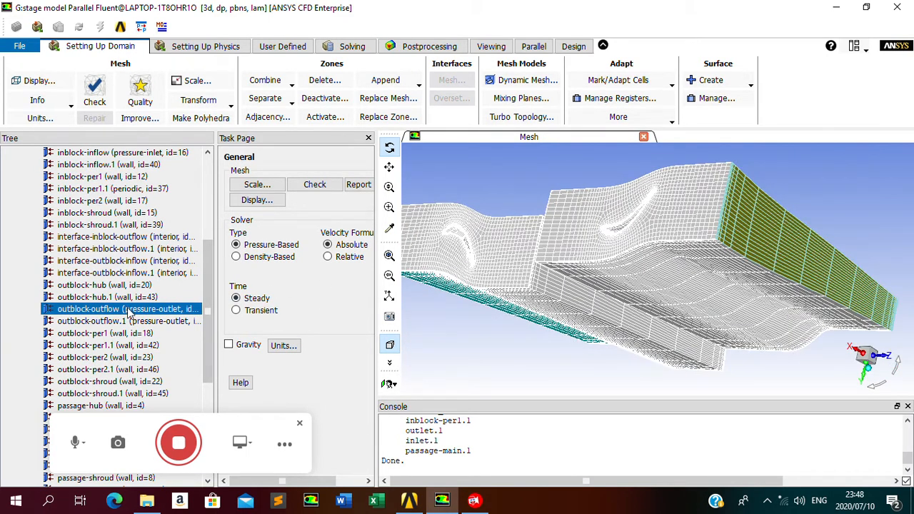
scroll(579, 267, up, 3)
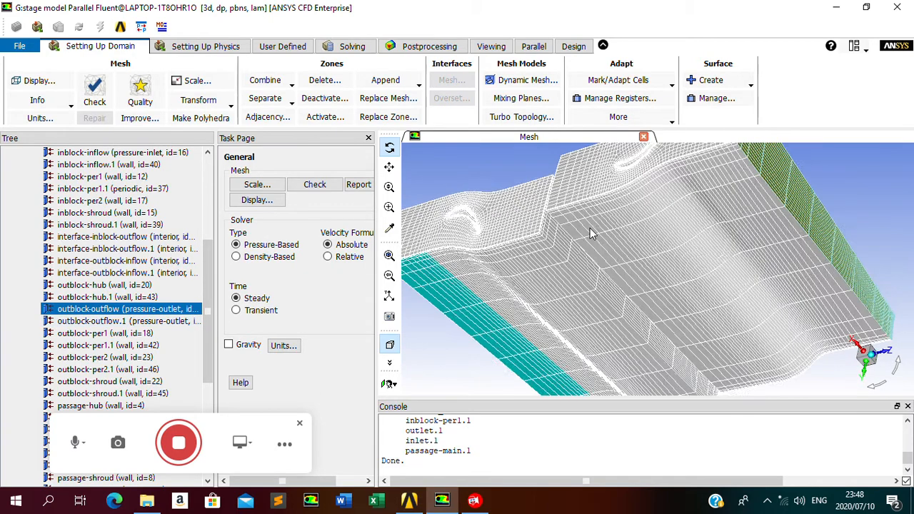
click(560, 250)
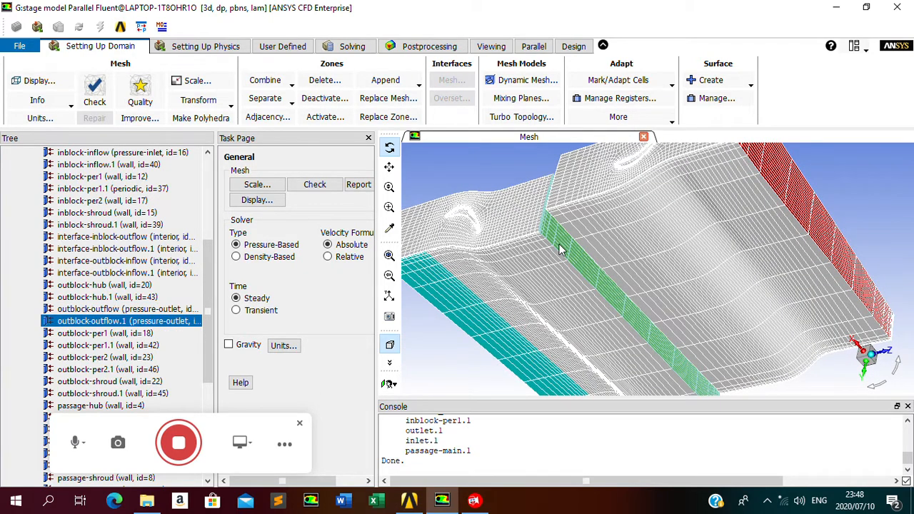
click(109, 310)
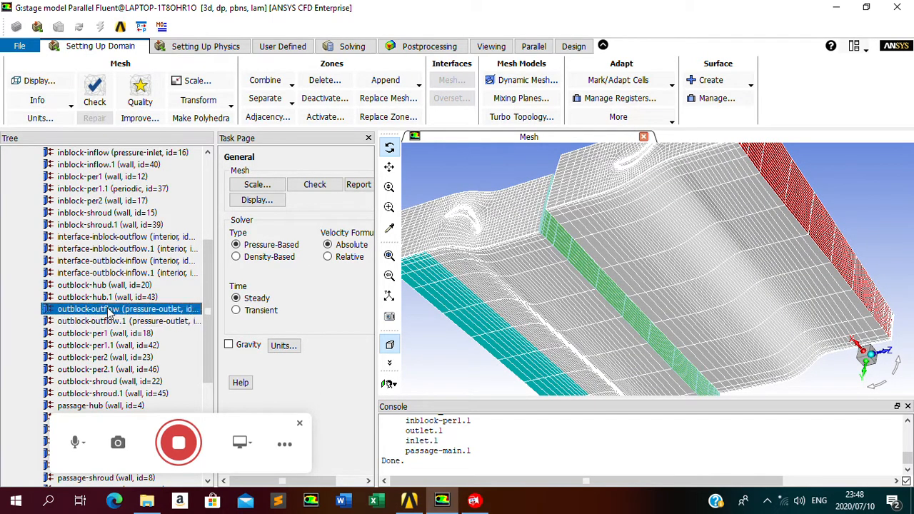
right_click(143, 312)
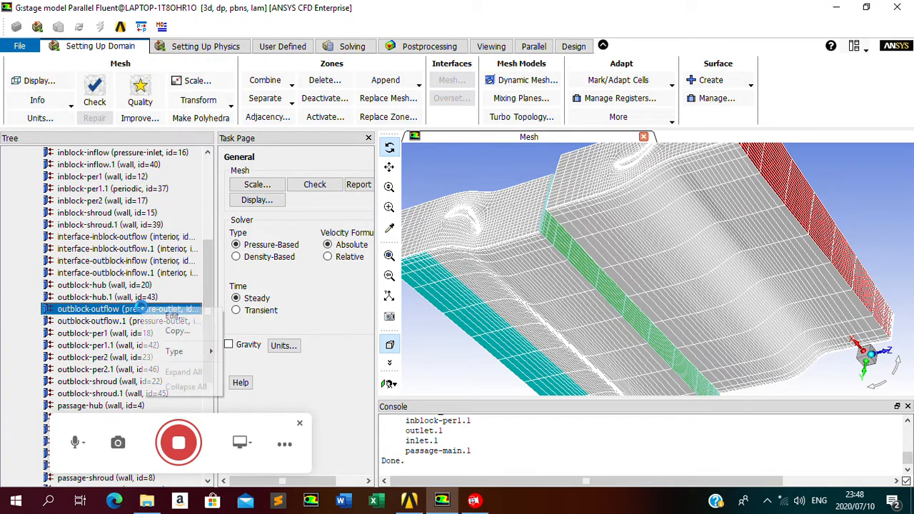
mouse_move(175, 351)
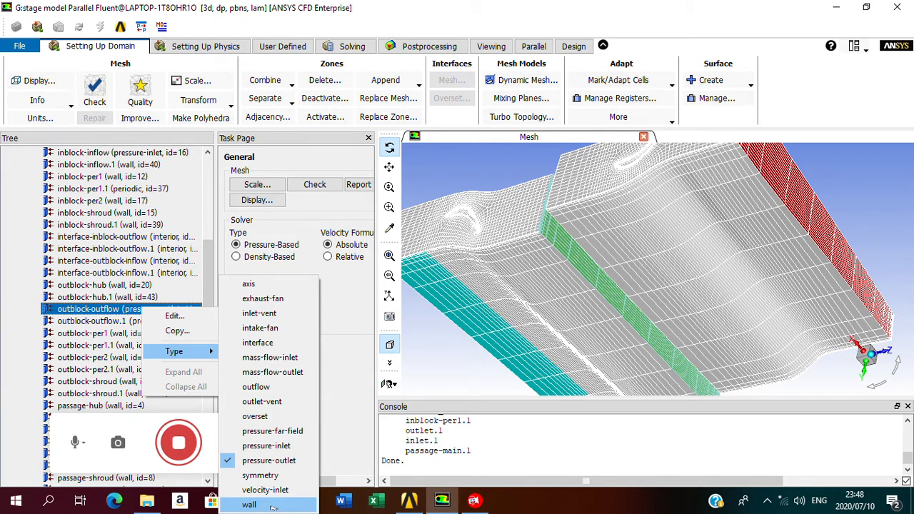
click(267, 387)
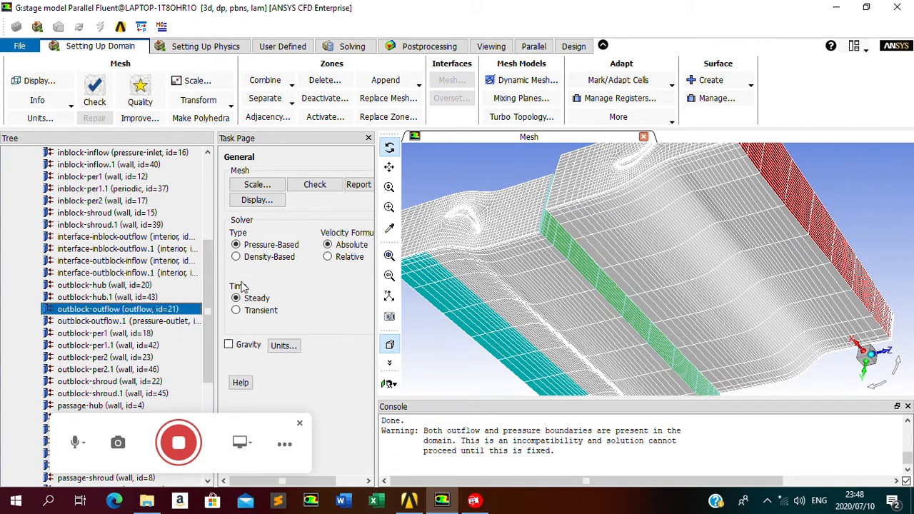
Examine the junction faces and check which upstream and downstream zones Mixing Planes offers, closing it without creating anything
drag(745, 141, 578, 244)
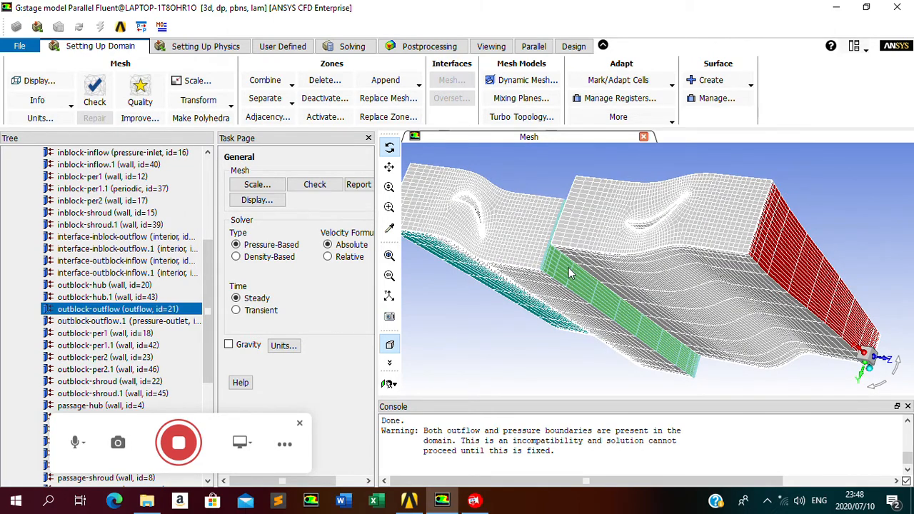
drag(569, 270, 681, 263)
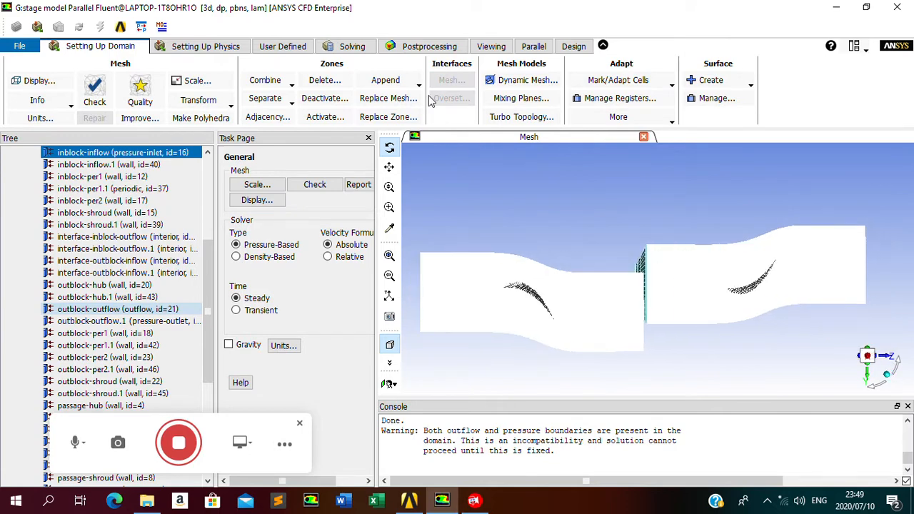
click(524, 100)
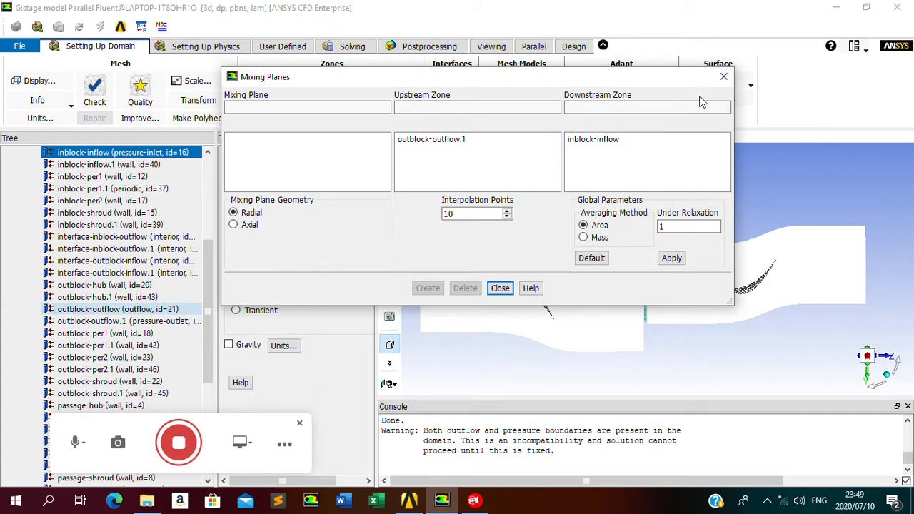
click(501, 290)
Select the stator outlet zone outblock-outflow.1 in the mesh and write the current case to file
drag(661, 311, 553, 214)
click(575, 259)
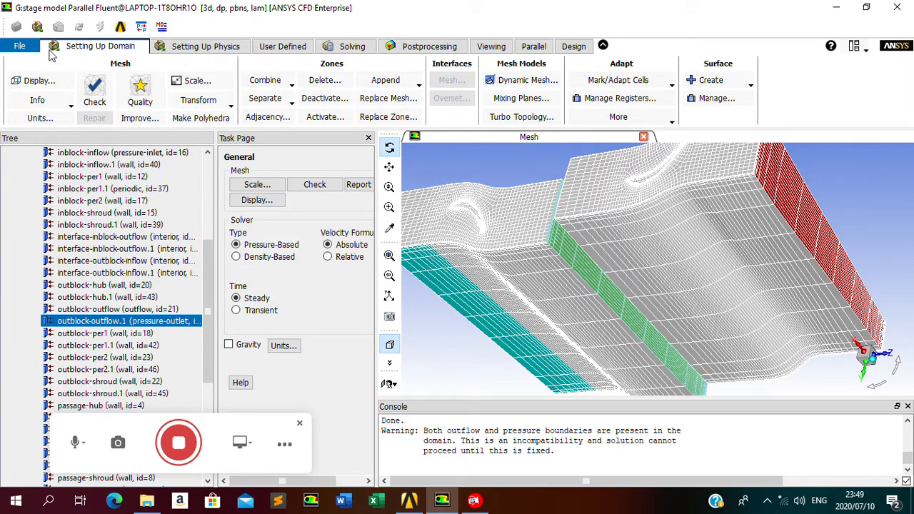
click(21, 47)
click(51, 90)
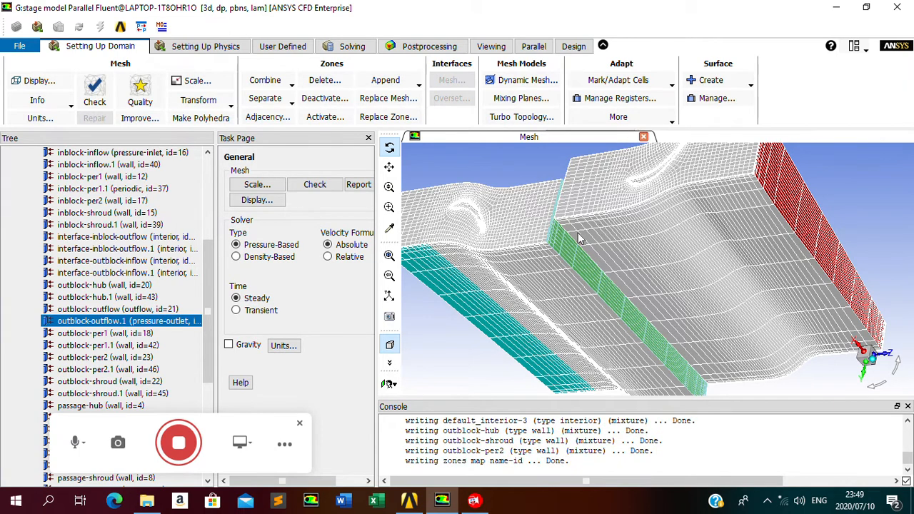
Create a radial mixing plane with outblock-outflow.1 as the upstream zone and inblock-inflow as the downstream zone, and close Mixing Planes
click(521, 98)
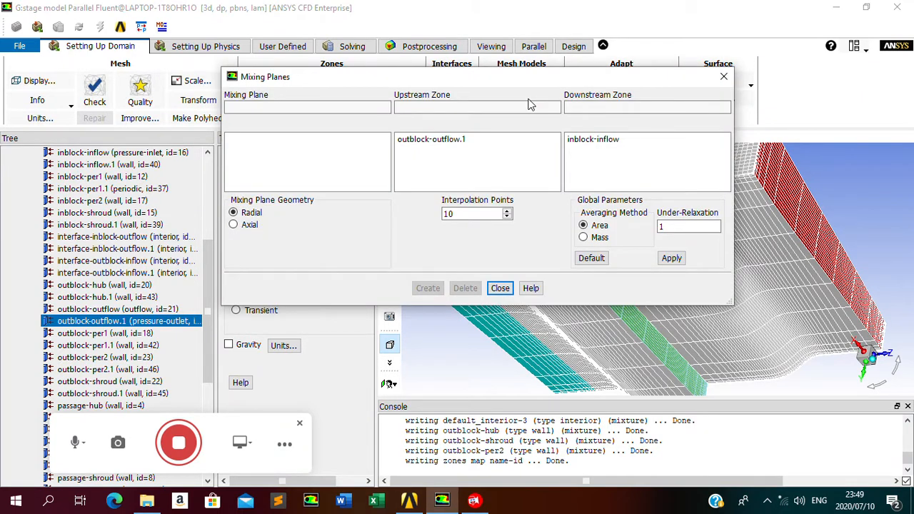
click(468, 140)
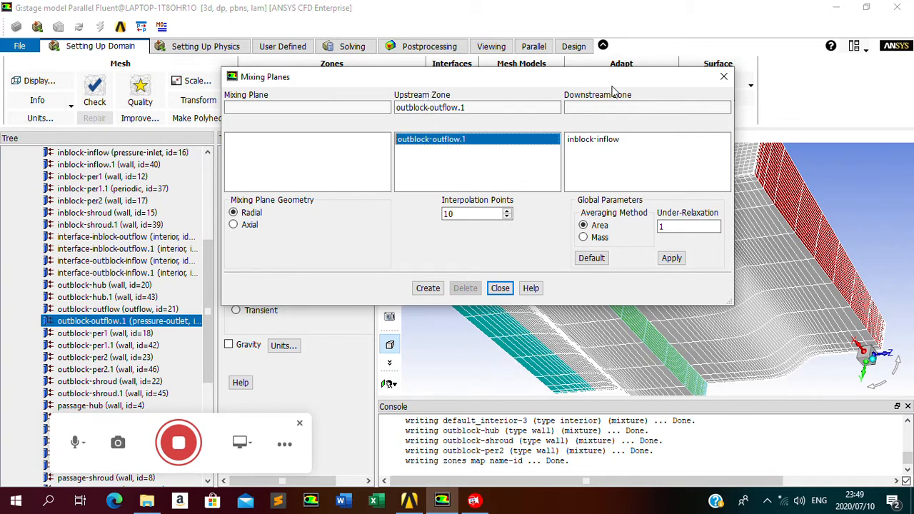
click(601, 139)
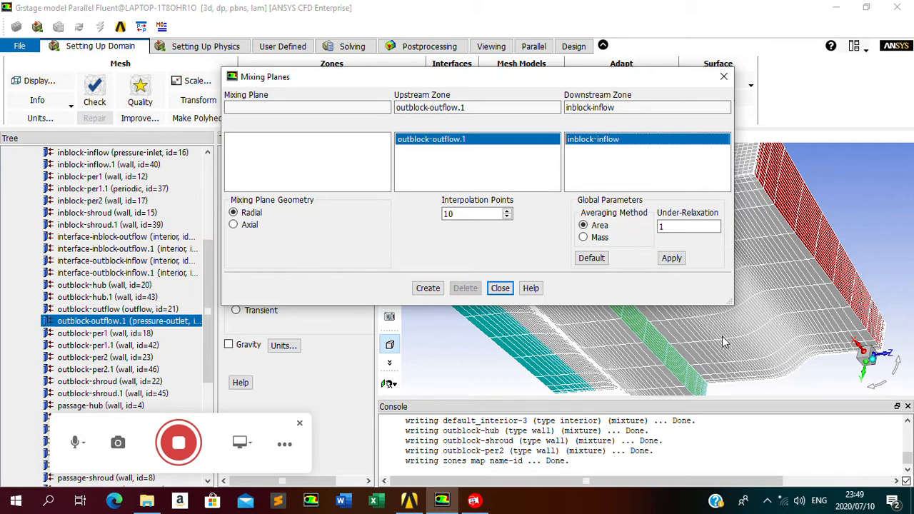
drag(723, 337, 801, 346)
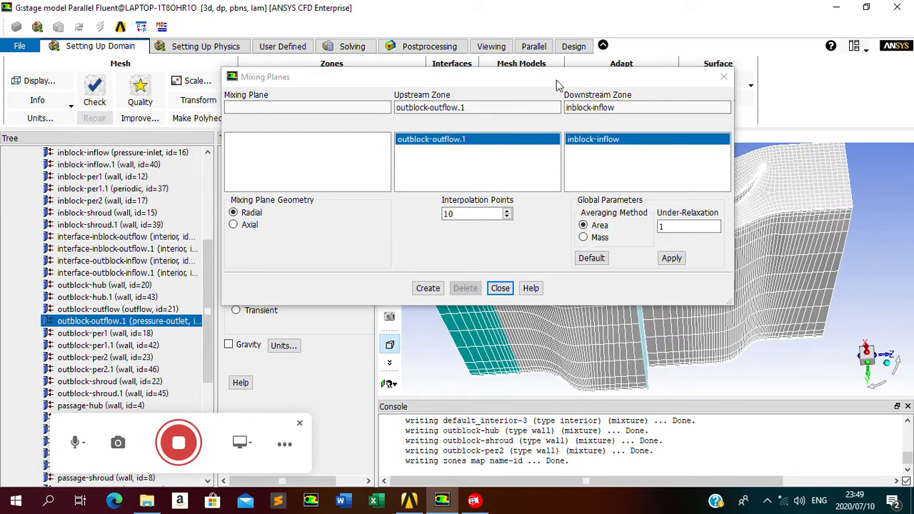
drag(556, 80, 471, 62)
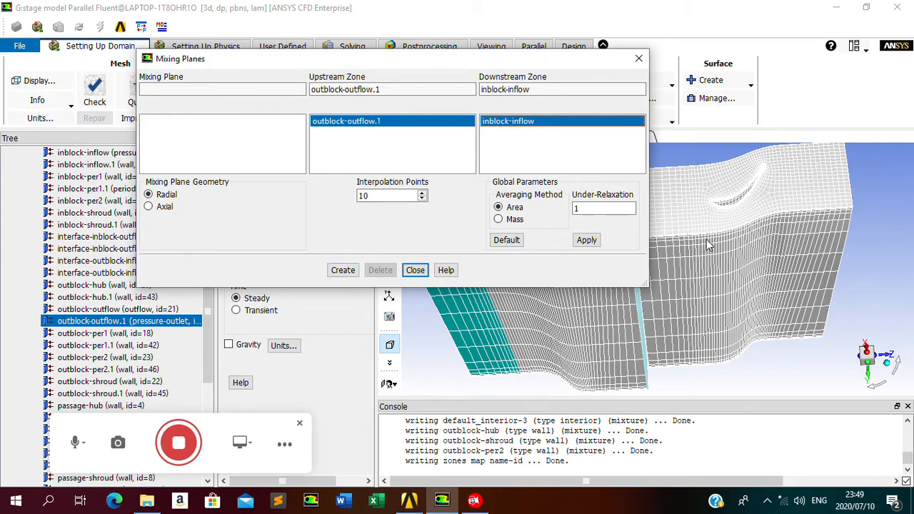
drag(706, 239, 663, 360)
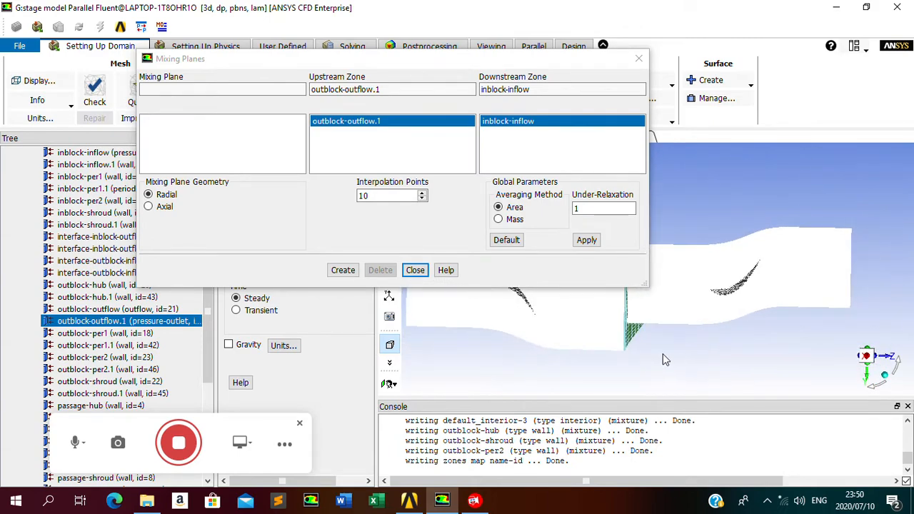
drag(645, 330, 745, 320)
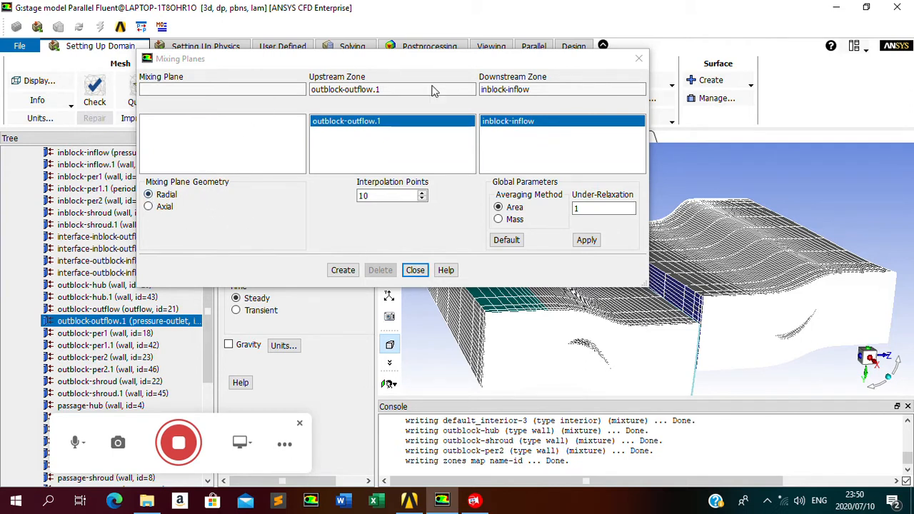
click(344, 271)
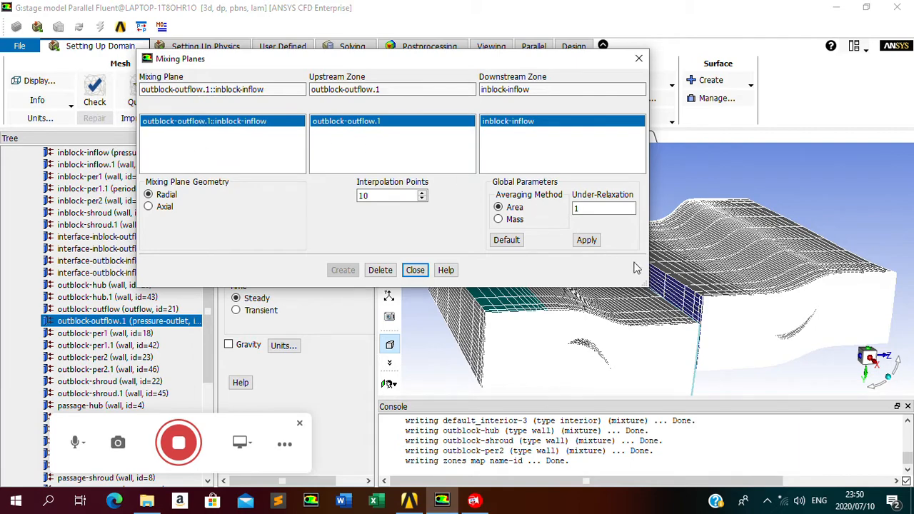
drag(709, 323, 733, 259)
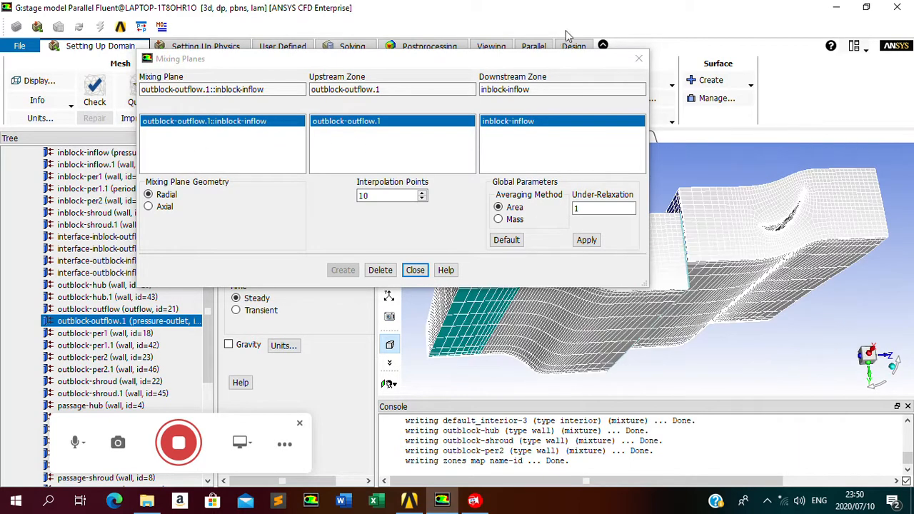
drag(586, 60, 459, 61)
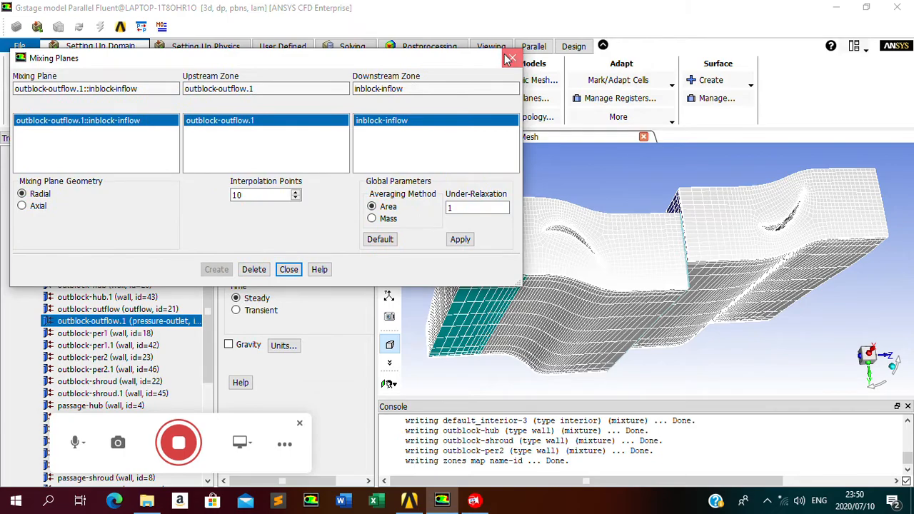
click(513, 58)
Review the stage by selecting the rotor inlet, stator inlet and rotor outlet faces and examining both passages from several sides
drag(736, 292, 739, 245)
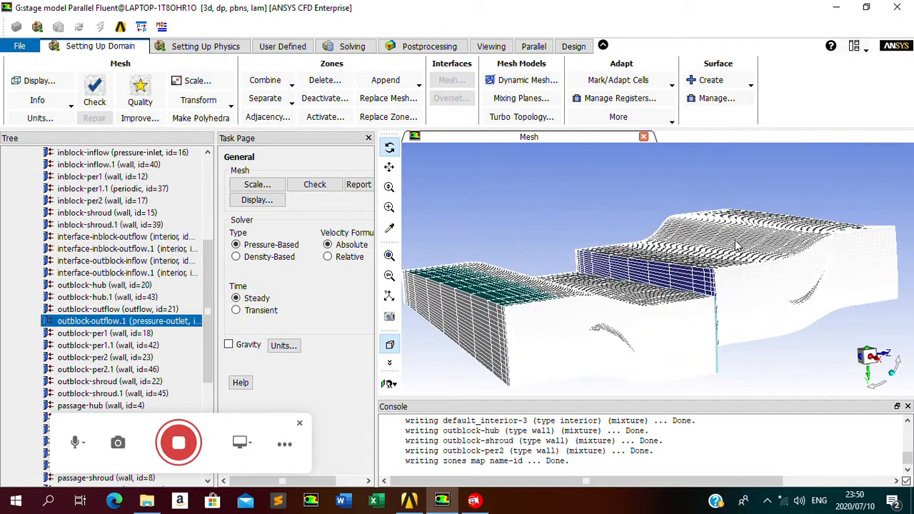
click(693, 284)
drag(700, 320, 645, 257)
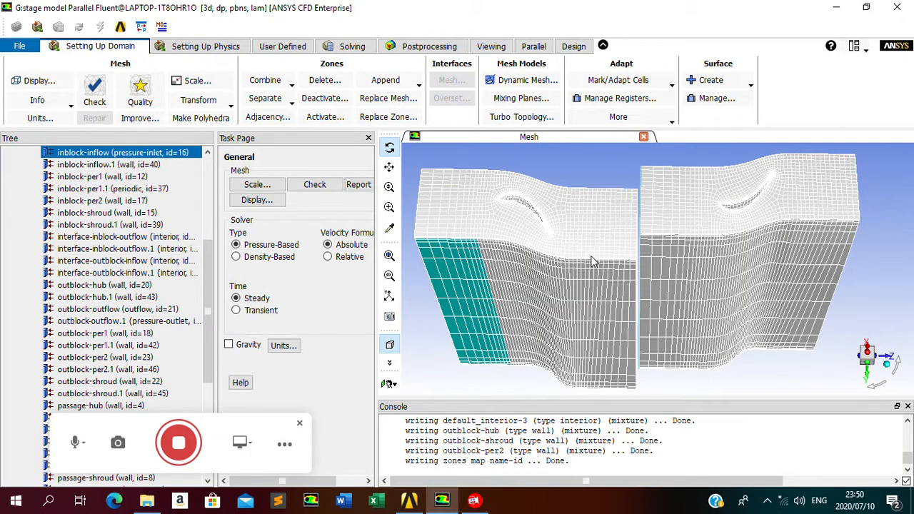
drag(542, 245, 657, 245)
click(657, 245)
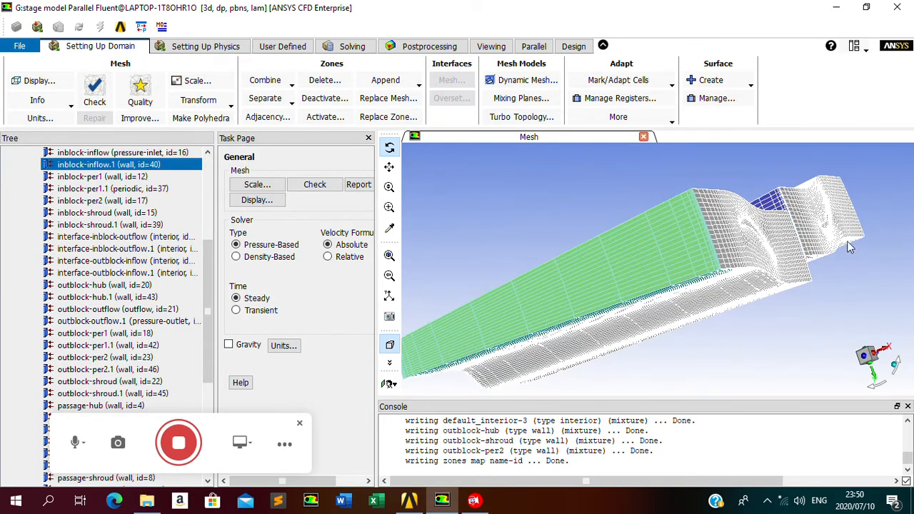
drag(848, 243, 738, 231)
click(801, 233)
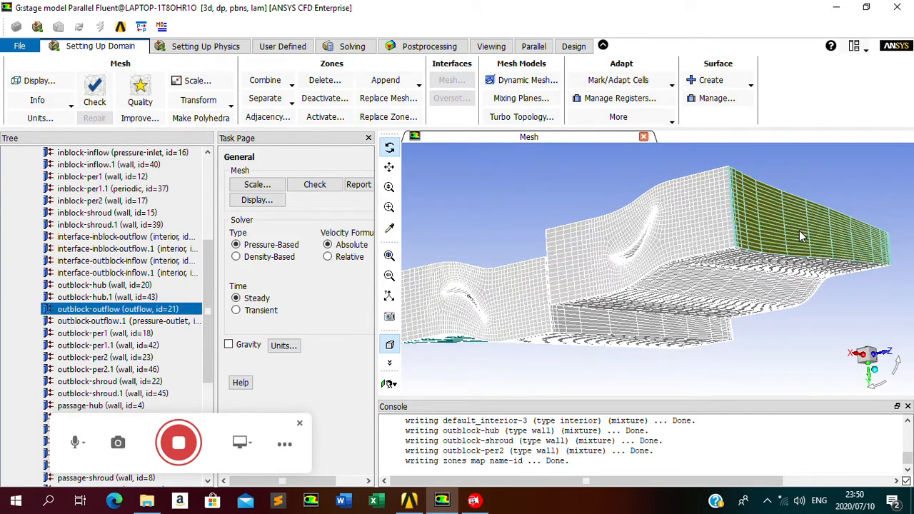
drag(636, 232, 428, 260)
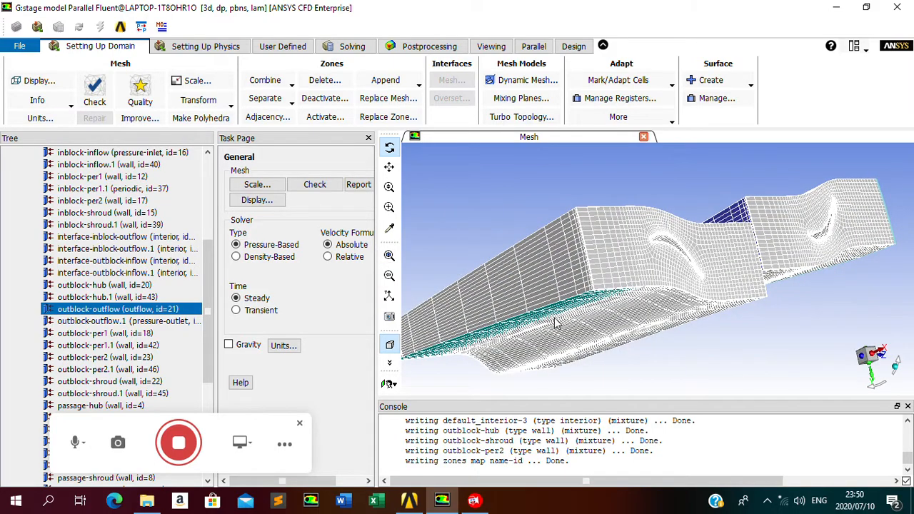
drag(697, 291, 581, 310)
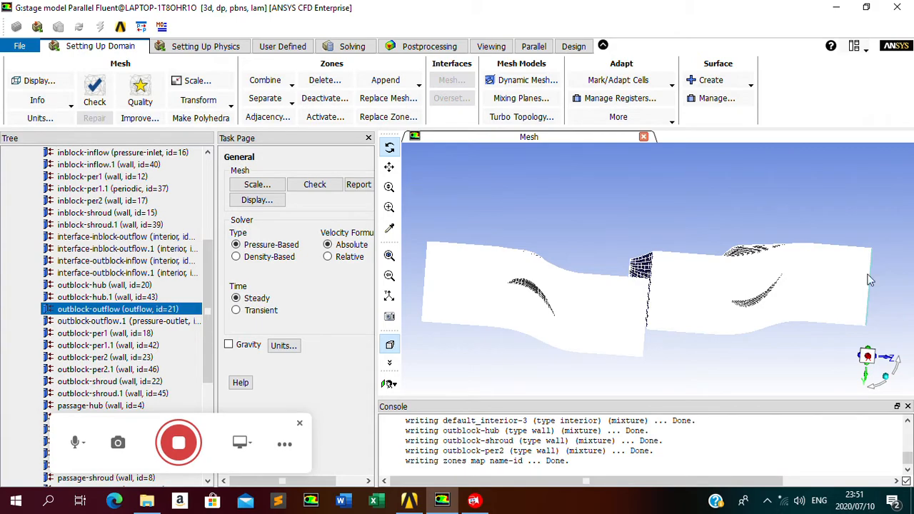
drag(731, 307, 750, 270)
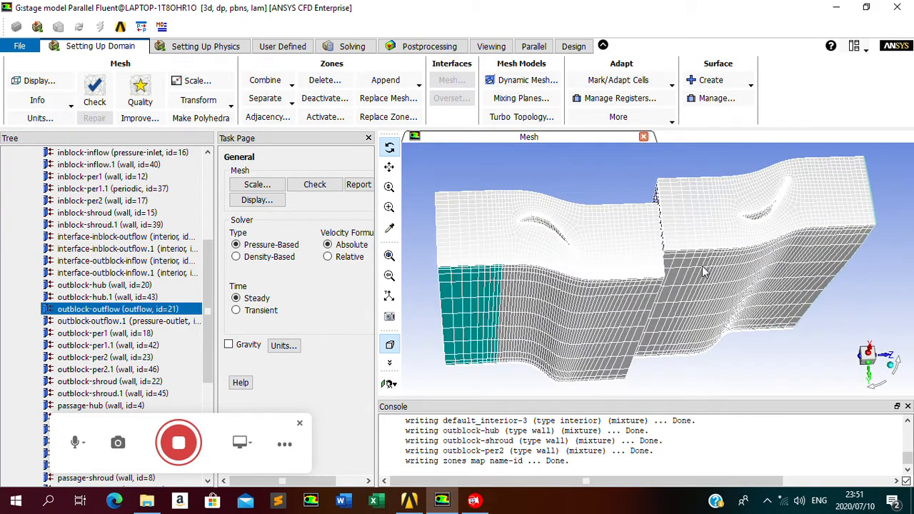